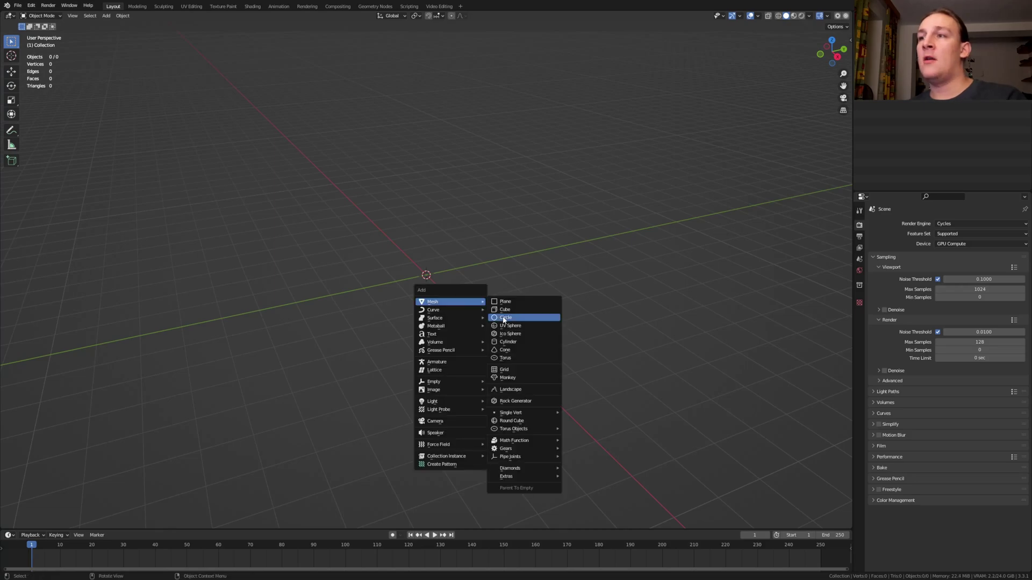
- Add an ico sphere with 3 subdivisions and give it a level 3 subdivision surface
click(505, 333)
click(57, 521)
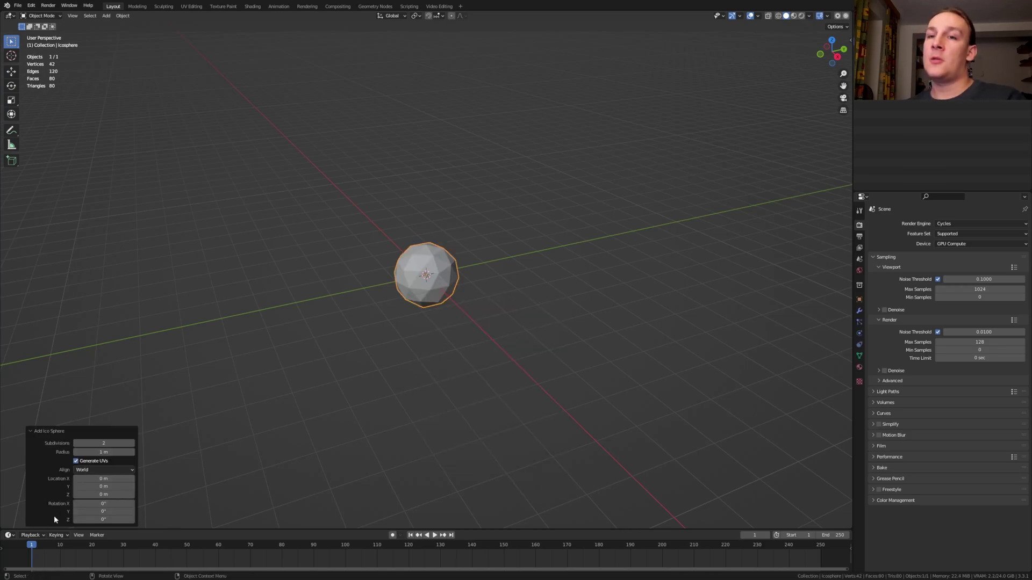
click(132, 443)
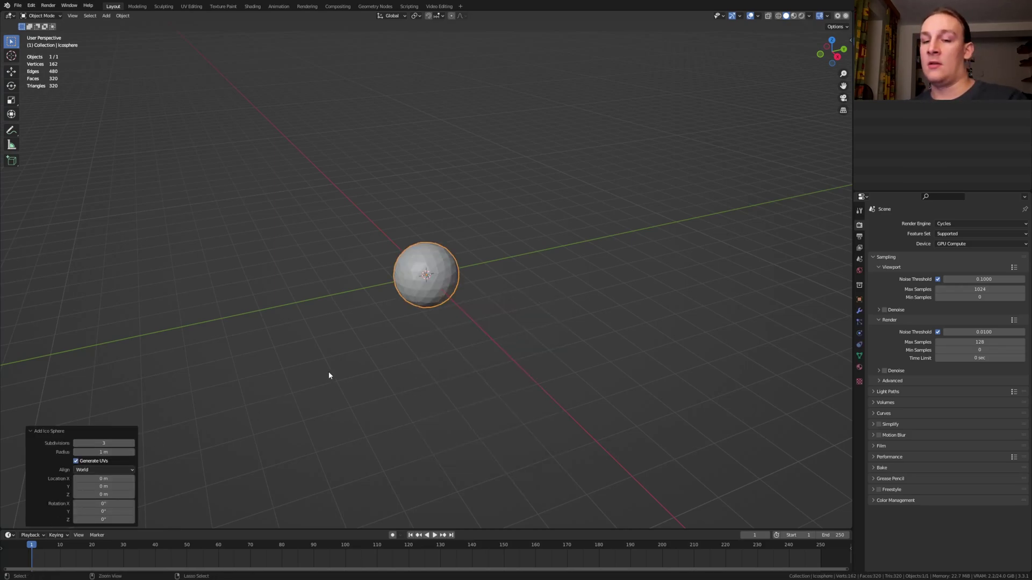
key(ctrl+3)
- Scale the sphere to about 0.5 on X and Z with Y locked, and open its modifier settings
key(s)
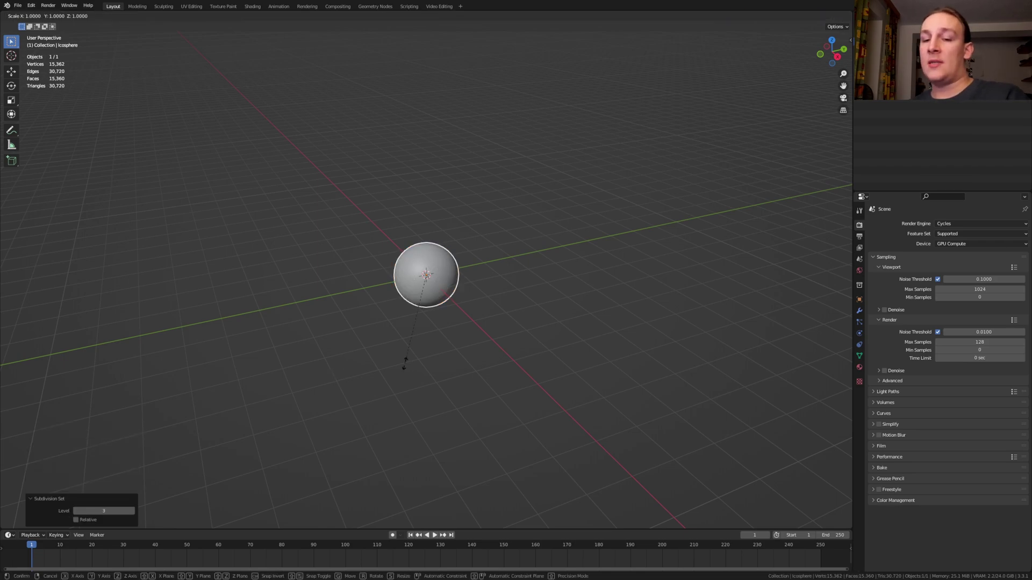
key(shift+y)
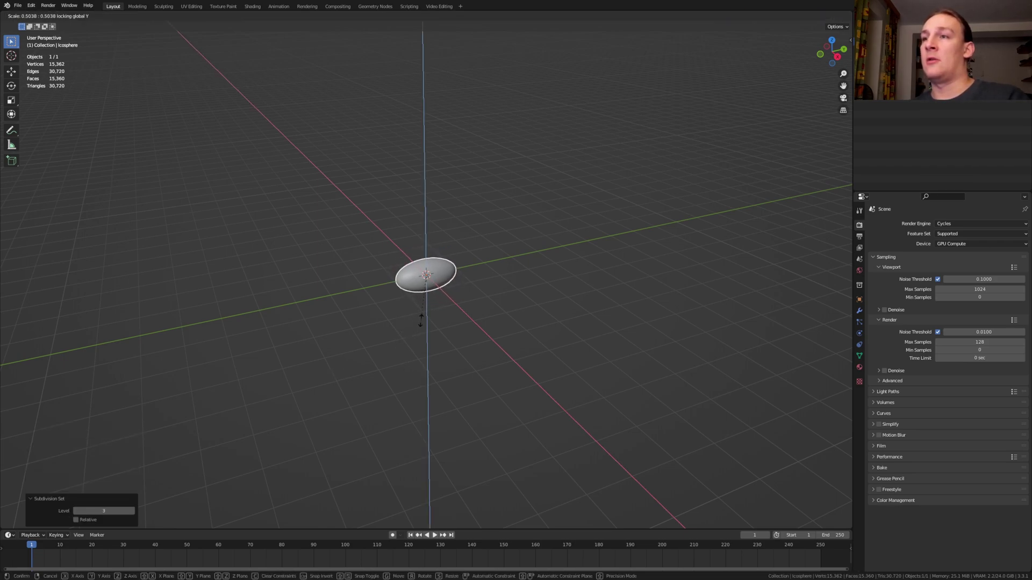
click(420, 324)
key(KP_Decimal)
click(859, 311)
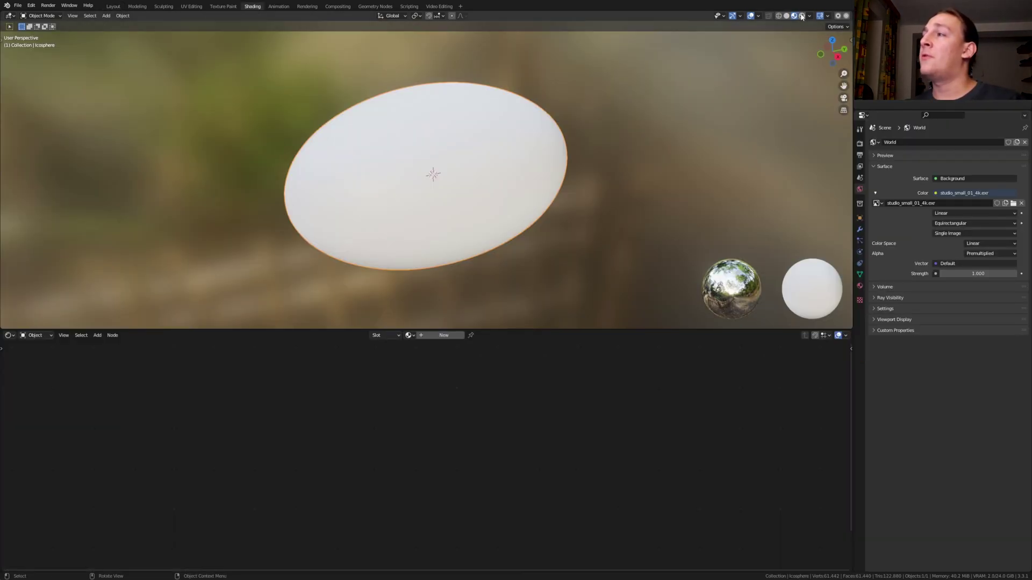
- Switch the viewport to rendered shading and shade the flattened sphere smooth
click(801, 15)
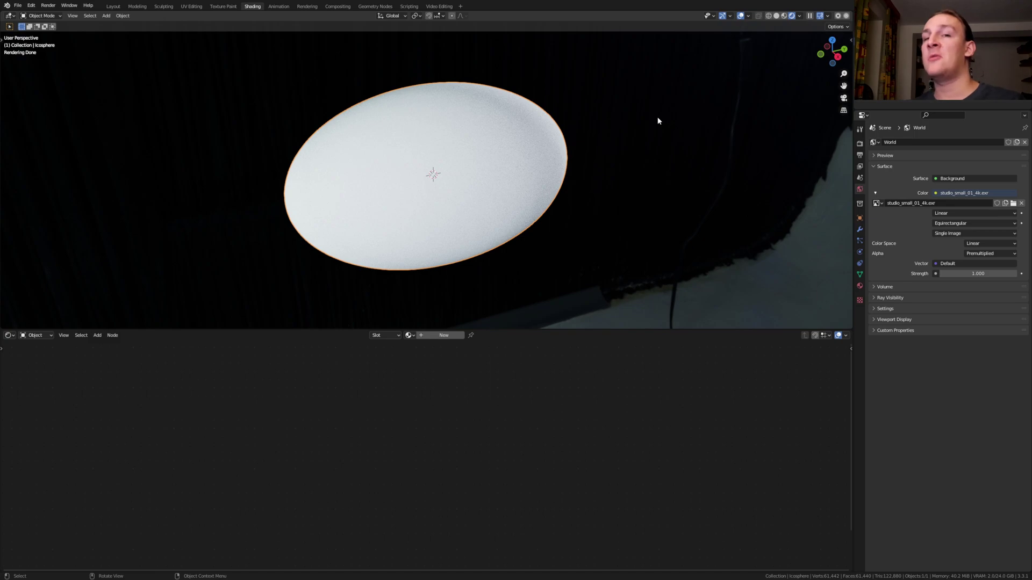
right_click(483, 188)
click(481, 185)
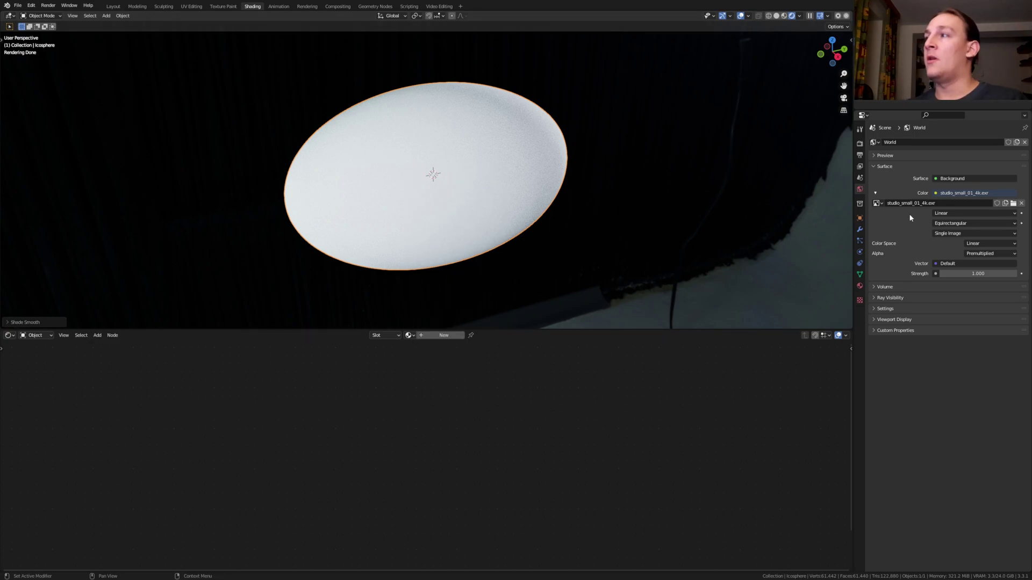
- Replace the world's environment image with a Sky Texture and set the sun elevation to 12.6°
click(951, 194)
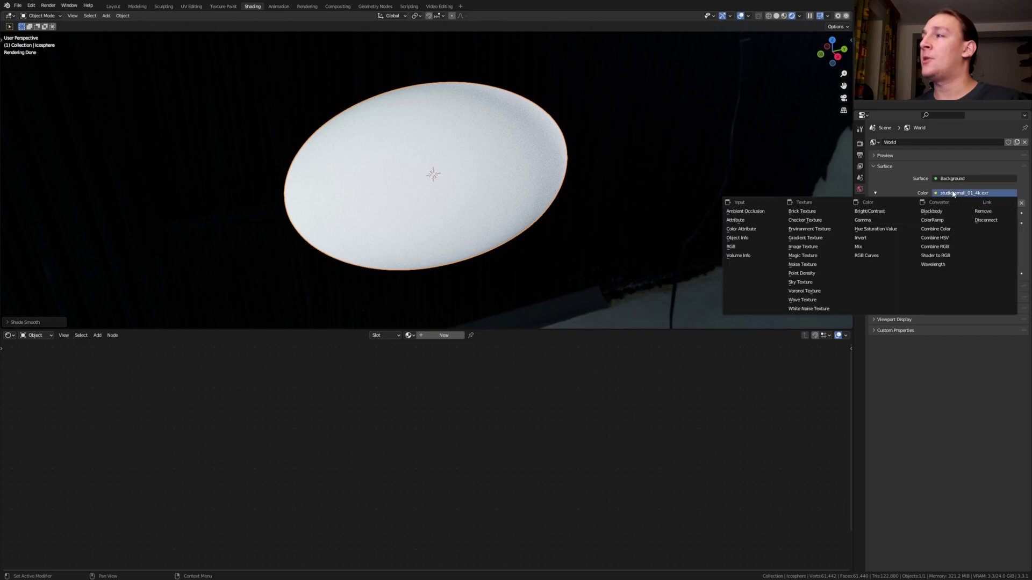
click(817, 280)
click(970, 241)
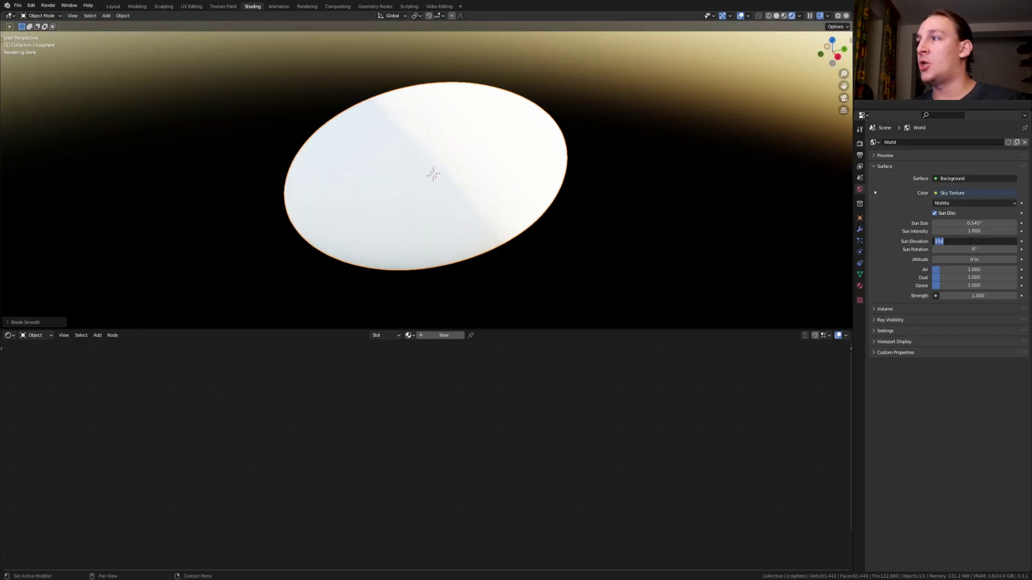
text(12.6)
key(Return)
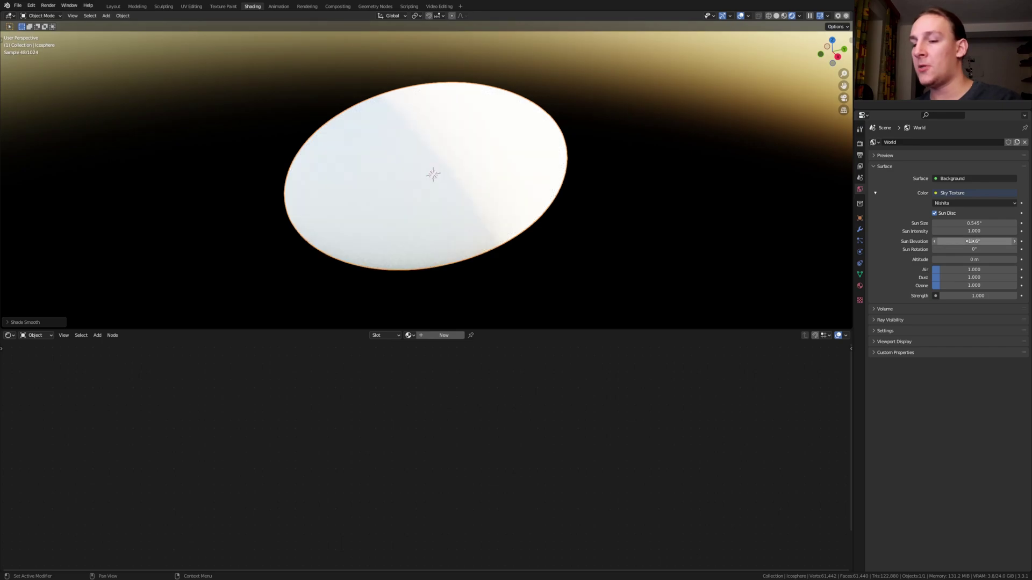
- Set the world background strength to 2
click(985, 295)
text(2)
key(Return)
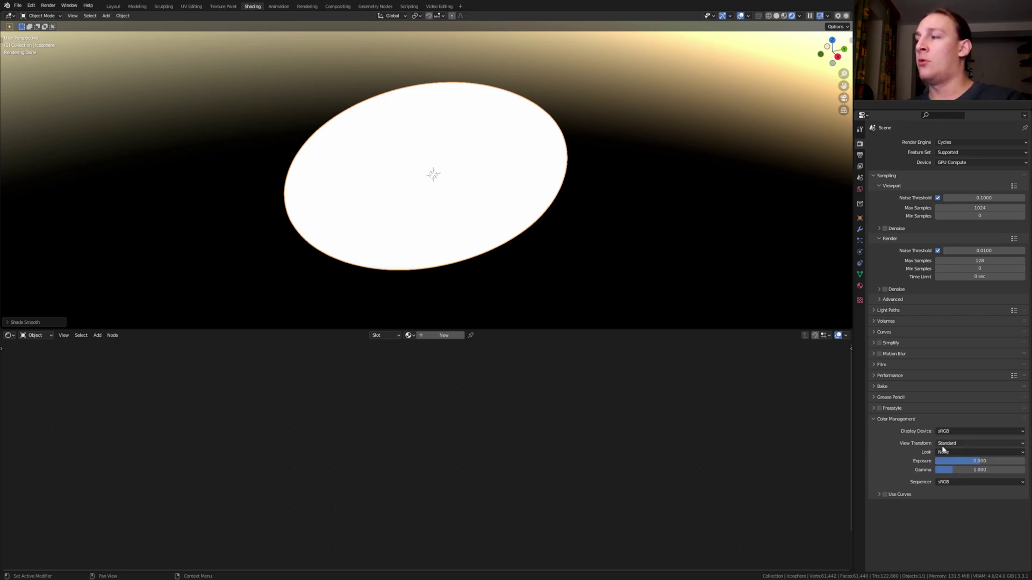
- Set the view transform to Standard and enable a transparent film with Transparent Glass
click(958, 442)
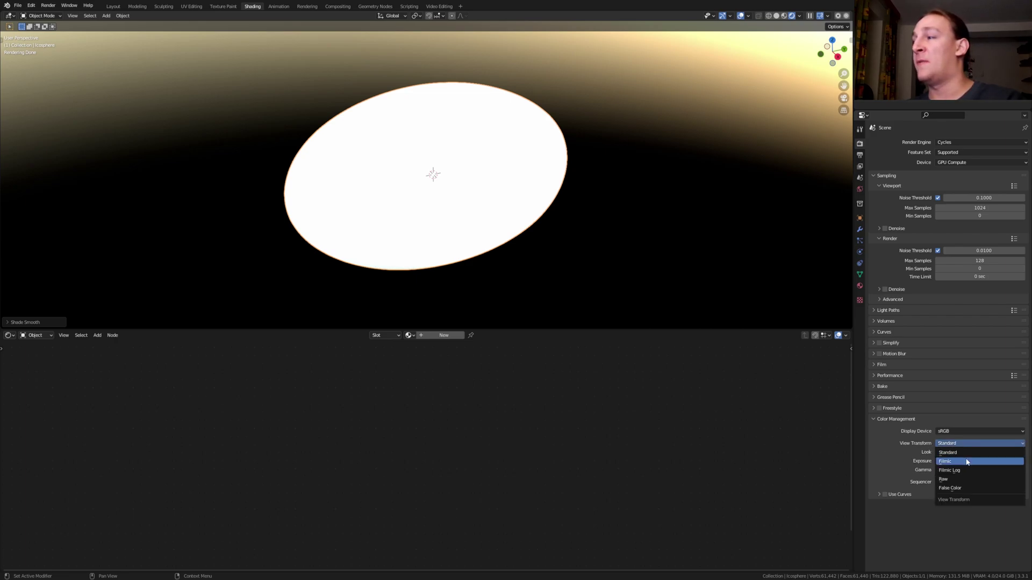
click(956, 454)
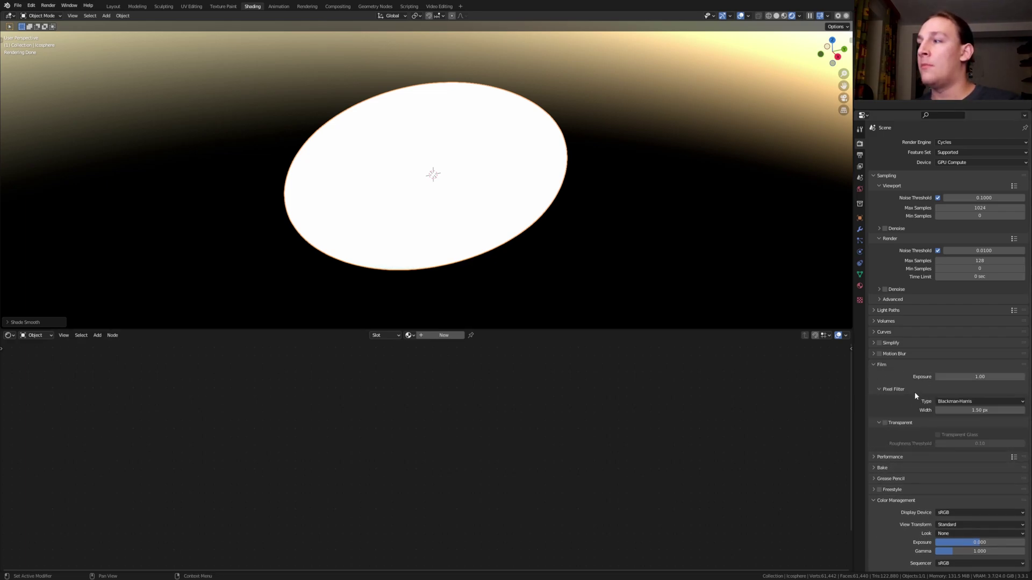
click(885, 423)
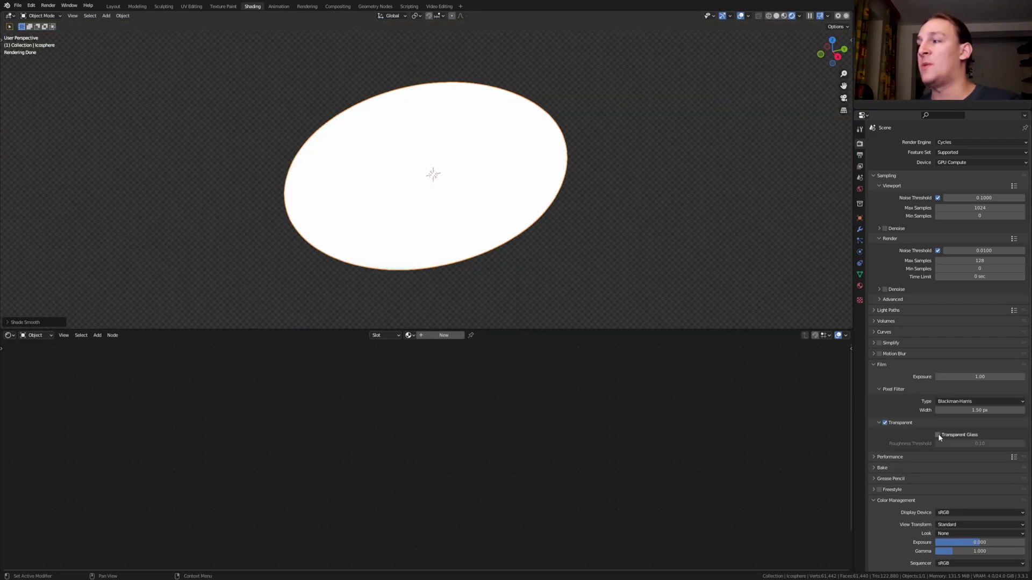
click(938, 435)
- Create a new material for the sphere and delete its Principled BSDF node
click(440, 335)
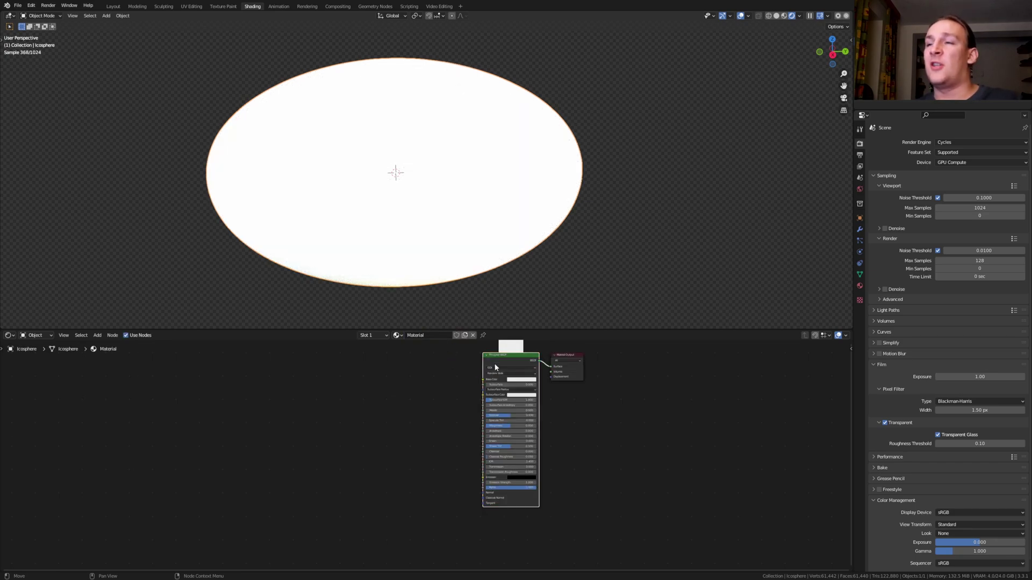
scroll(521, 358, up, 4)
key(x)
middle_drag(521, 360, 511, 408)
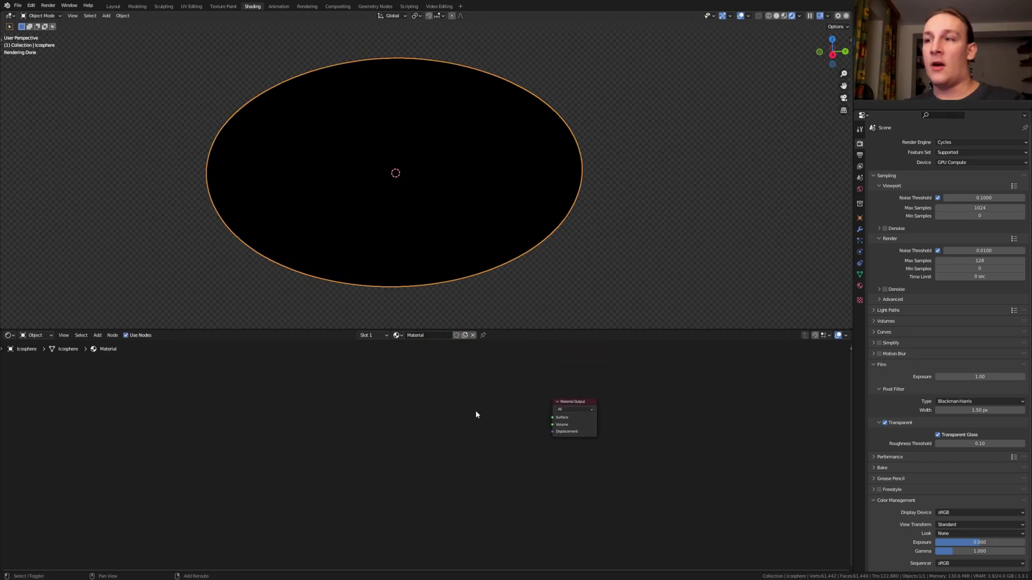
- Add a Mix Shader with a factor of 0.25 and connect it to the Material Output's Surface
key(shift+a)
text(mi)
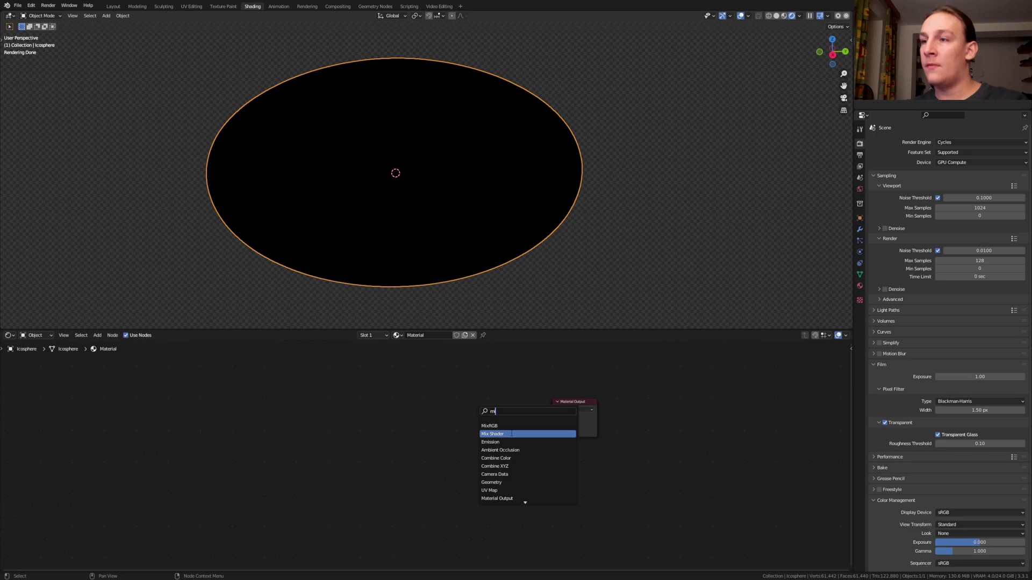
click(511, 434)
drag(501, 391, 552, 417)
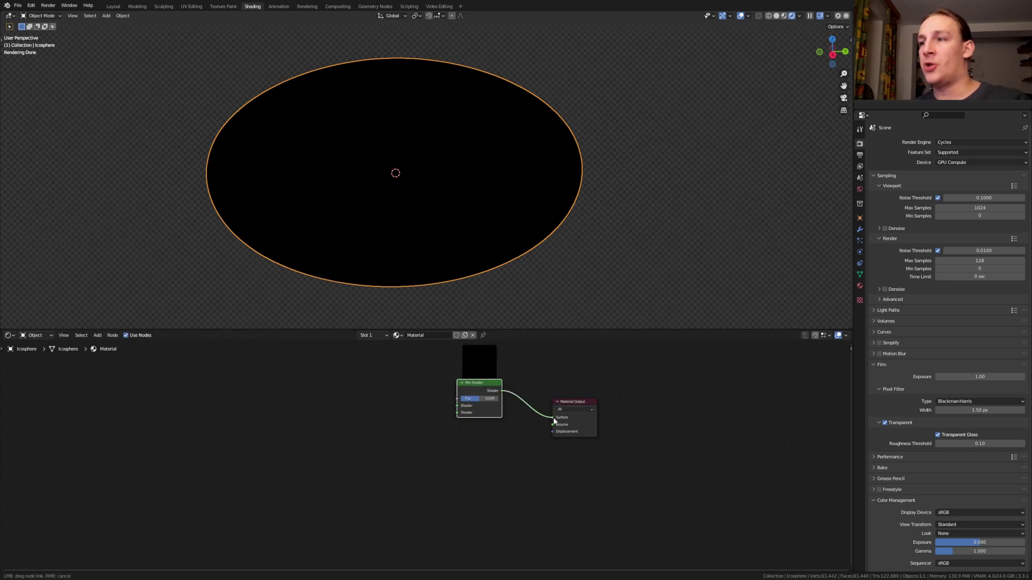
scroll(502, 397, up, 2)
click(482, 400)
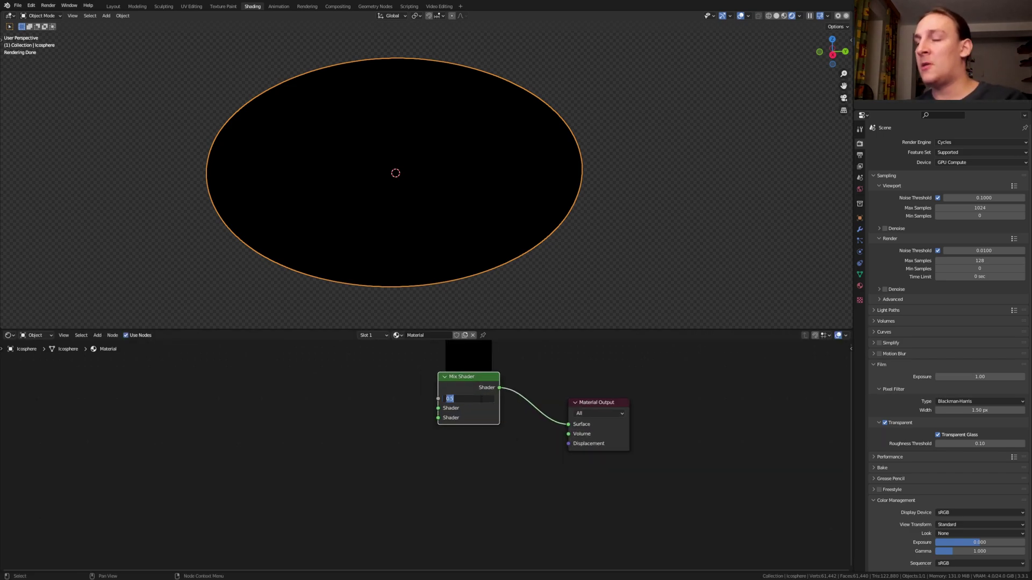
text(.25)
key(Return)
- Add a light blue Transparent BSDF and connect it to the Mix Shader's second shader input
middle_drag(298, 416, 382, 405)
click(382, 405)
key(shift+a)
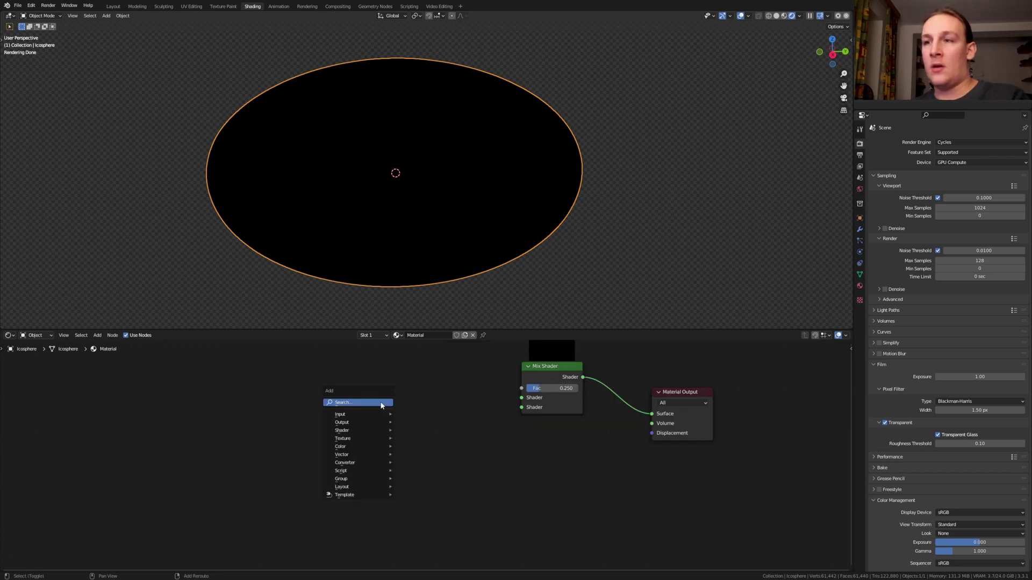
click(382, 405)
text(tra)
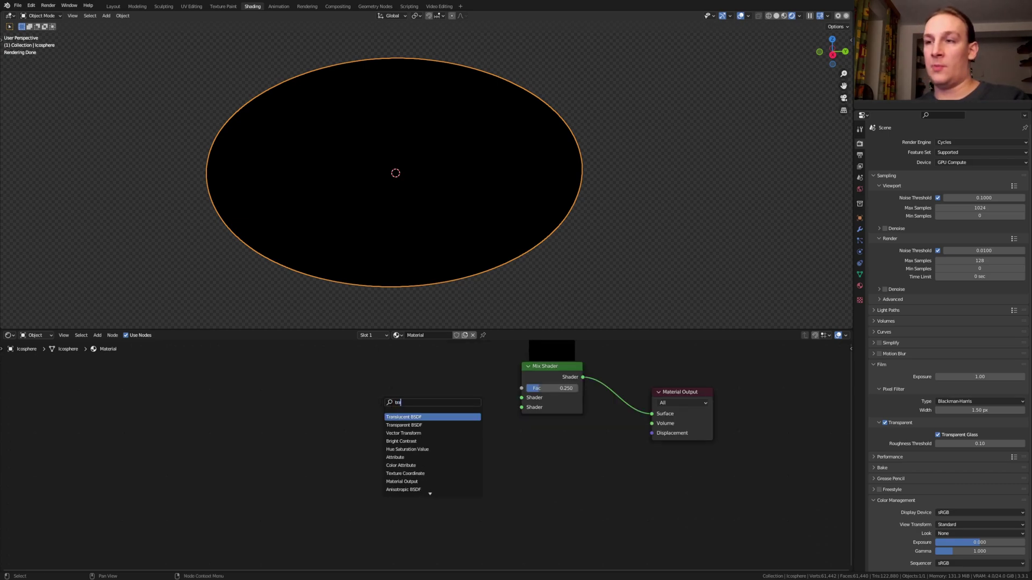
click(425, 425)
drag(440, 437, 521, 407)
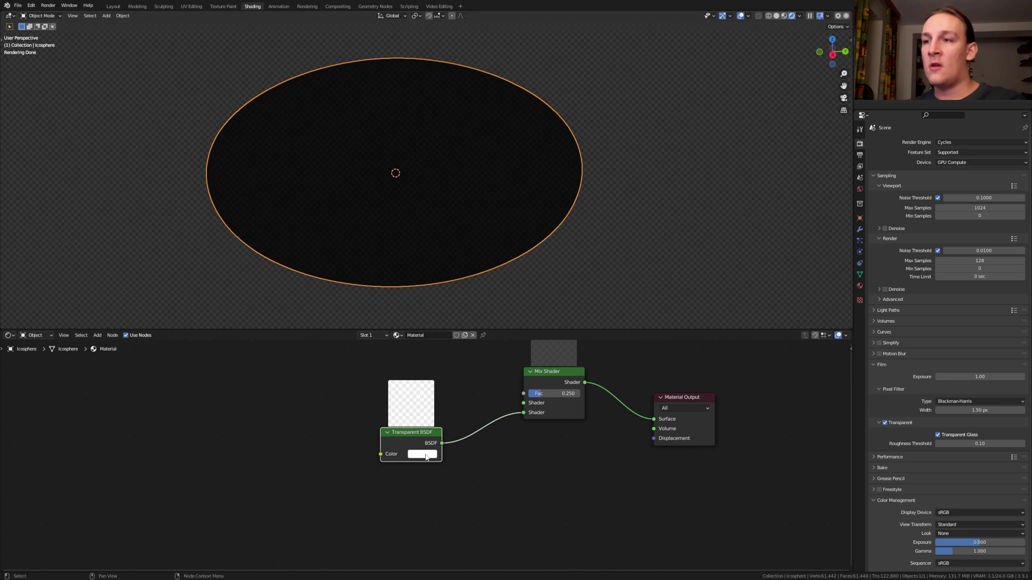
click(421, 452)
click(452, 348)
- Add a light orange Glass BSDF and connect it to the Mix Shader's first shader input
middle_drag(430, 370, 462, 447)
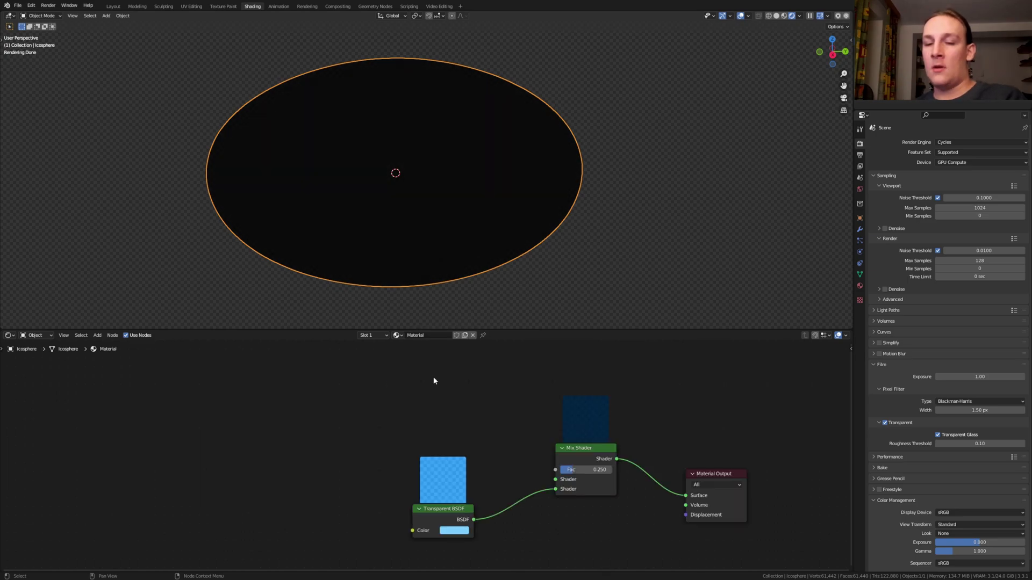
key(shift+a)
text(g)
click(450, 408)
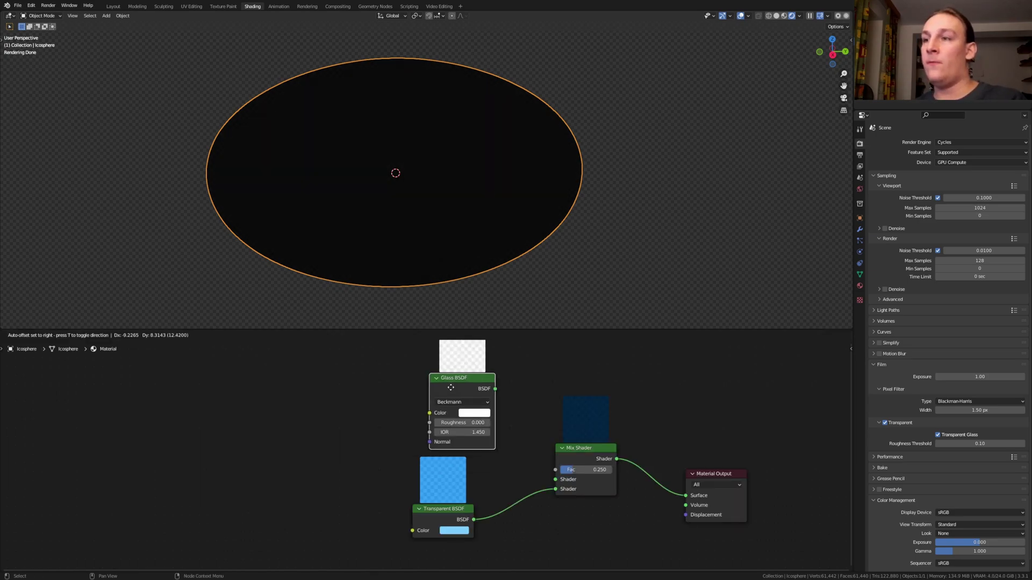
click(432, 408)
drag(482, 378, 555, 480)
click(461, 402)
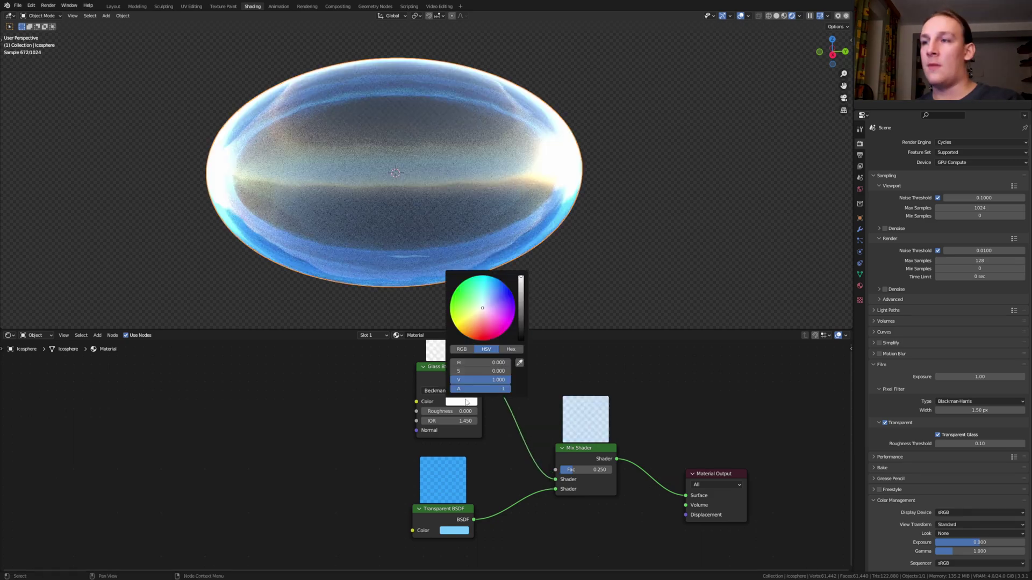
click(475, 323)
- Add a second Mix Shader below the first and connect it to the Material Output's Volume
scroll(598, 457, down, 1)
middle_drag(597, 457, 532, 446)
key(shift+a)
click(533, 445)
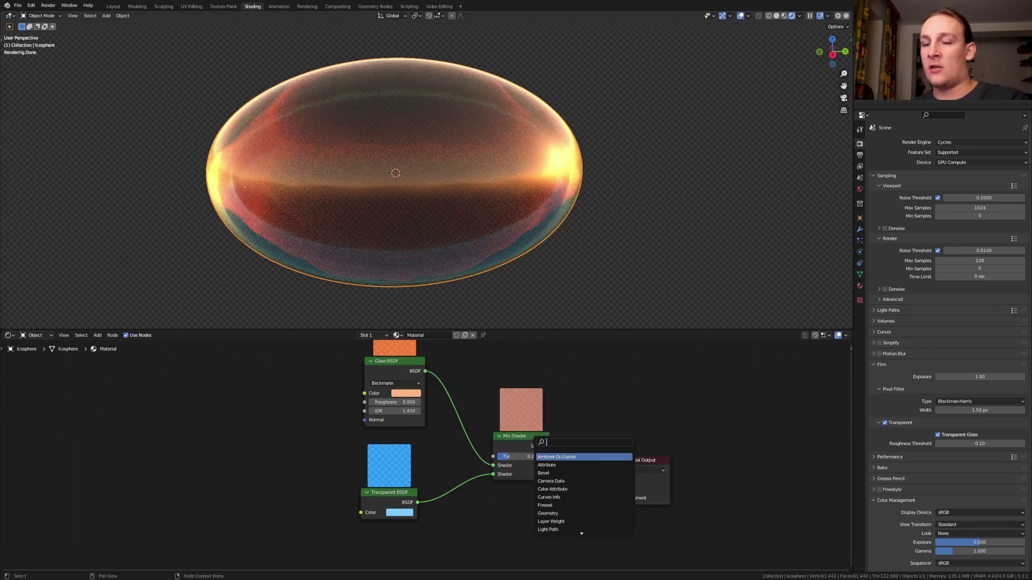
text(mi)
click(553, 465)
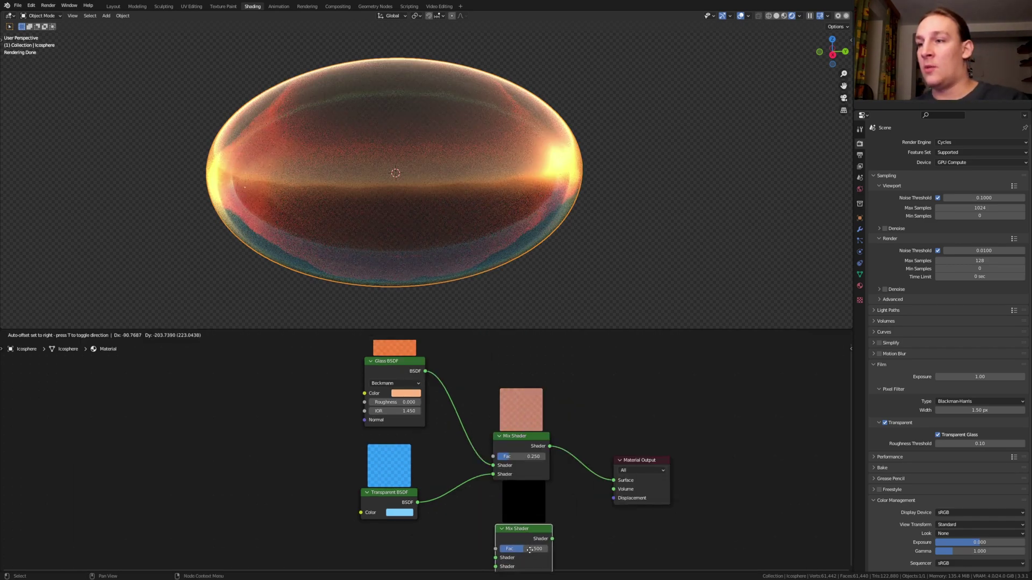
click(538, 548)
drag(550, 543, 613, 489)
- Add a Volume Scatter node and connect it to the first shader input of the volume's Mix Shader
middle_drag(446, 519, 466, 469)
key(shift+a)
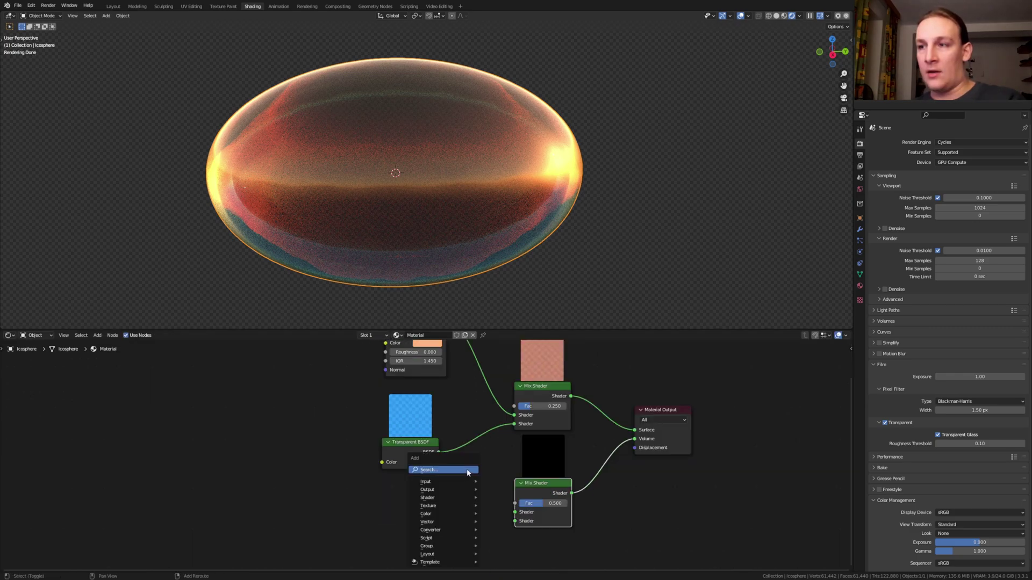
text(vol)
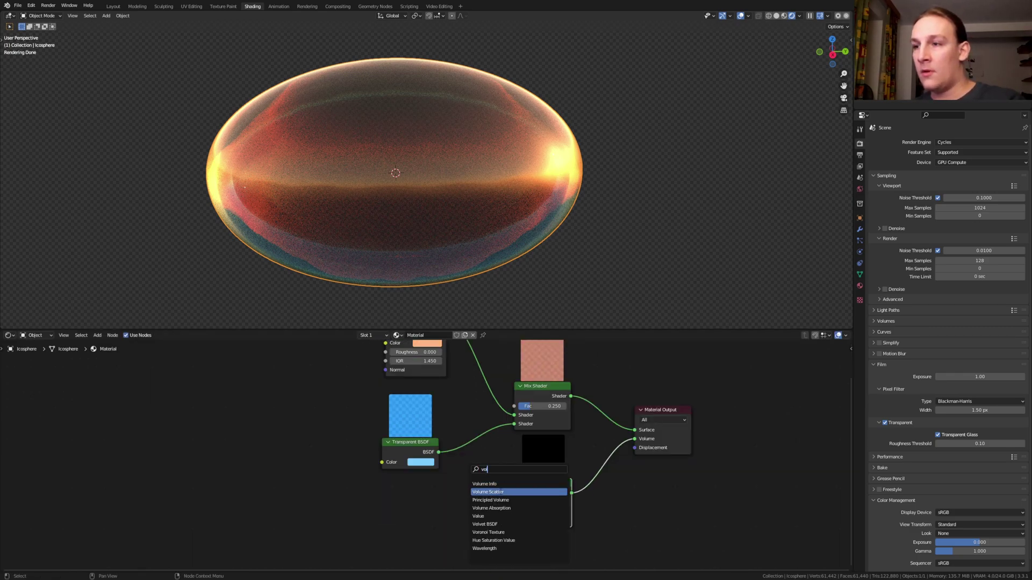
click(518, 492)
click(425, 537)
drag(429, 528, 514, 512)
- Duplicate the Volume Scatter below the original and connect the copy to the volume Mix Shader's second shader input
middle_drag(412, 524, 453, 469)
click(453, 468)
key(shift+d)
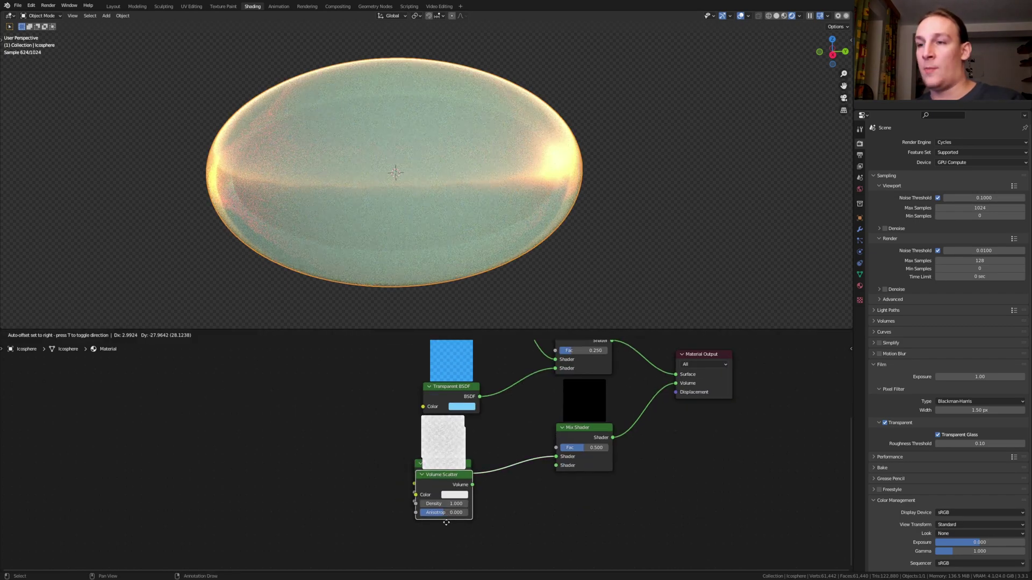
click(467, 567)
- Copy the Glass BSDF's orange colour to both Volume Scatter nodes, and give the upper one density 100000 and anisotropy 1
drag(457, 346, 446, 480)
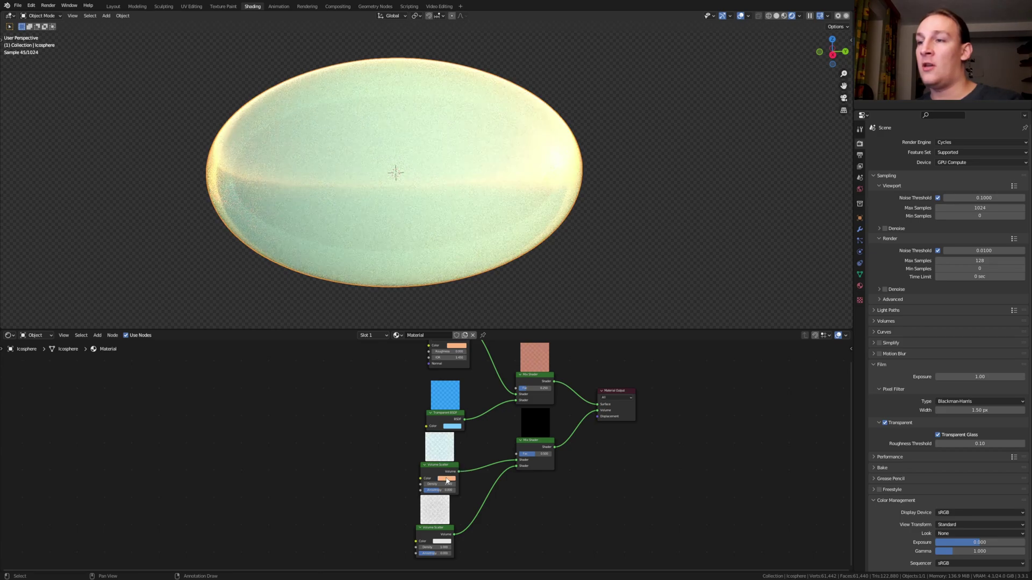
key(ctrl+v)
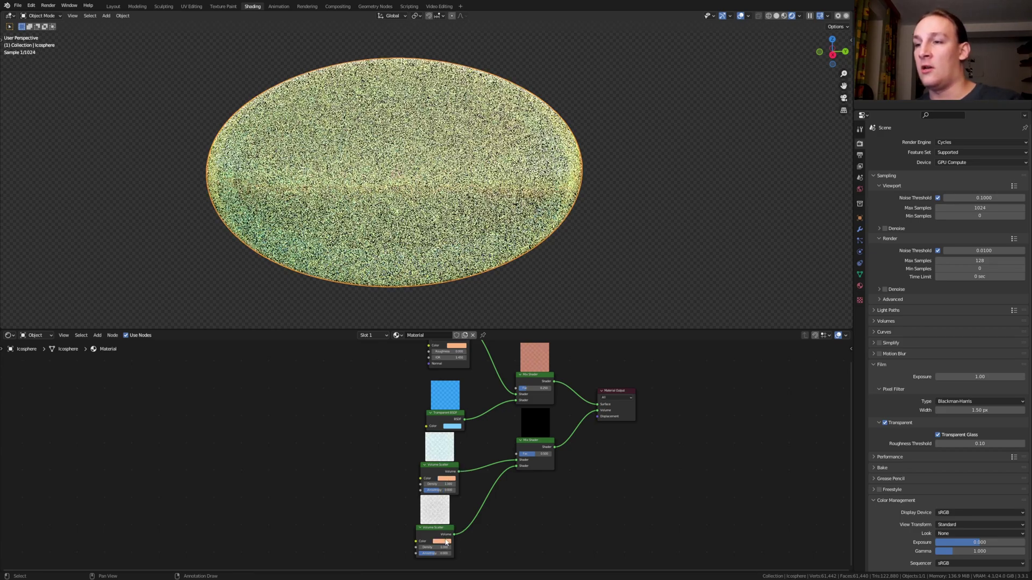
scroll(441, 541, up, 2)
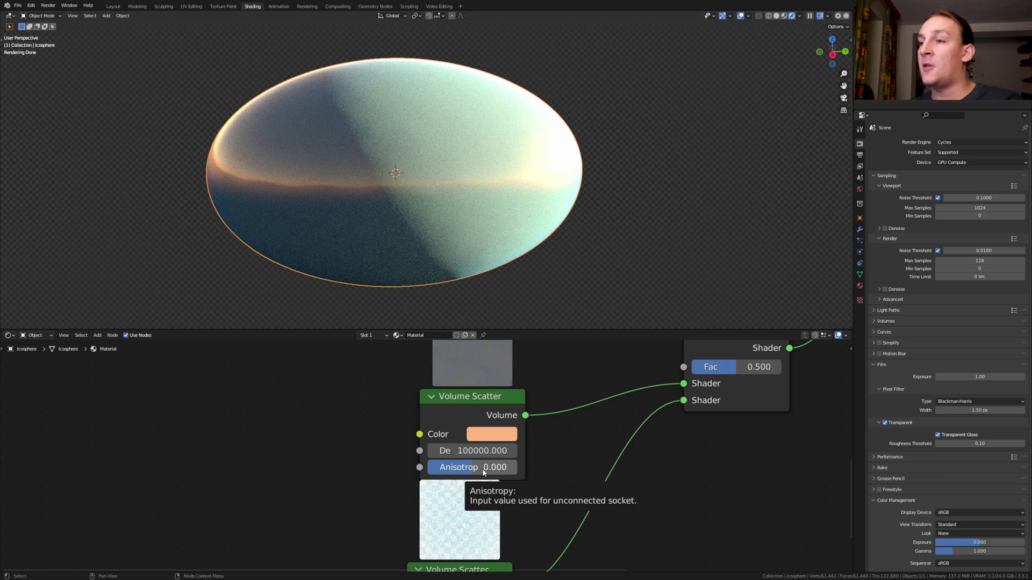
drag(484, 469, 529, 470)
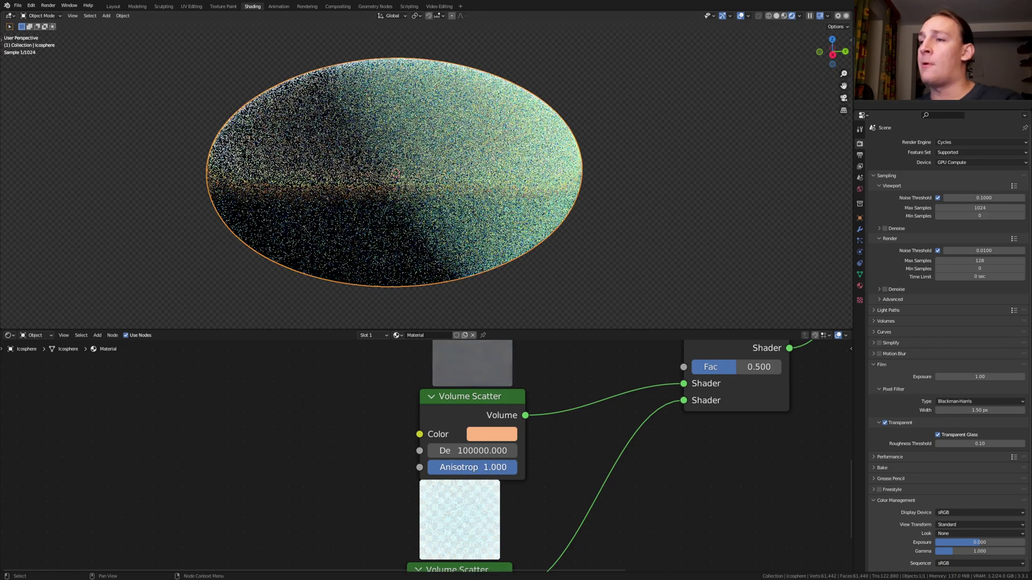
- Add a ColorRamp node before the two Volume Scatter nodes
scroll(508, 414, down, 3)
key(shift+a)
click(366, 442)
text(col)
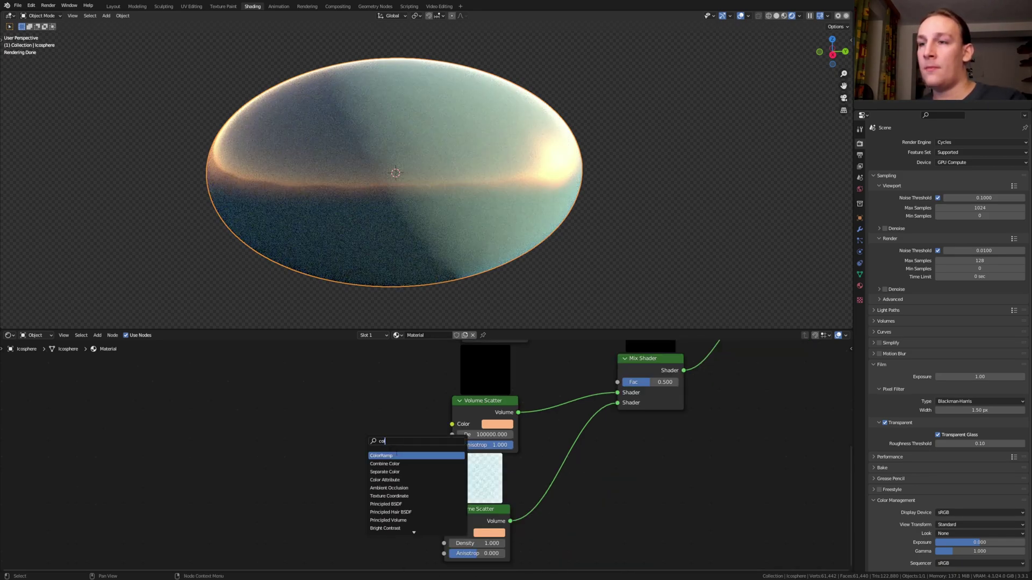
key(Return)
click(330, 428)
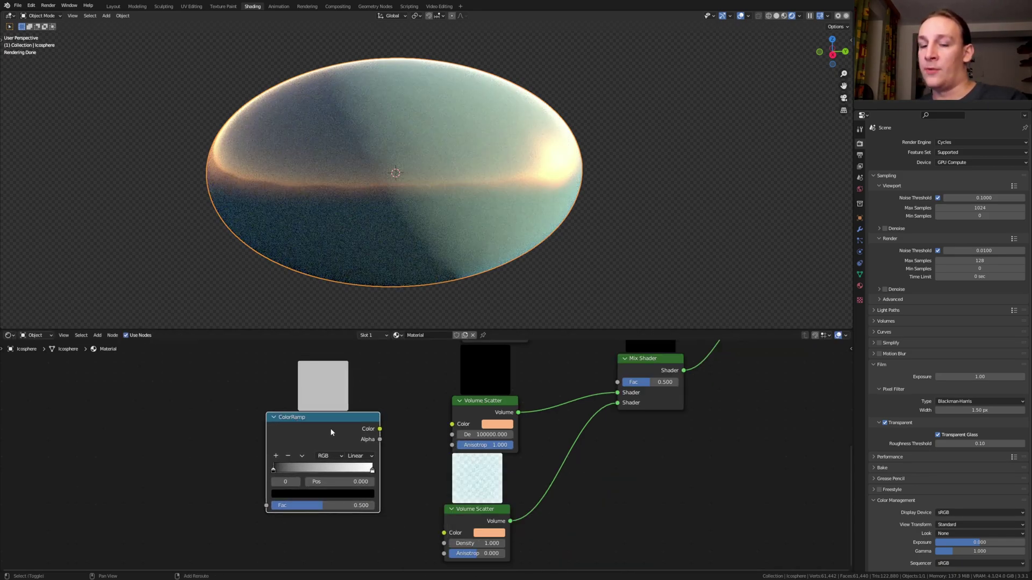
- Duplicate the ColorRamp in front of the original, connect its Color to the original's Fac, and move the copy's white stop to 0.059
key(shift+d)
click(153, 428)
drag(204, 428, 264, 506)
scroll(265, 505, up, 2)
drag(347, 504, 218, 504)
middle_drag(373, 522, 326, 508)
- Flip the second ColorRamp and connect its Color to the Fac of the volume's Mix Shader
click(443, 470)
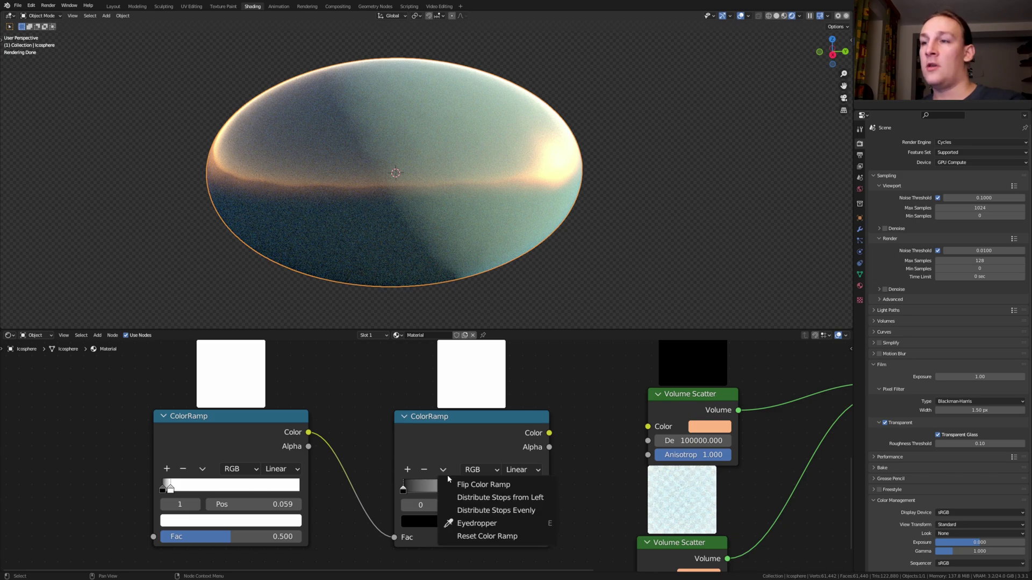
click(484, 483)
scroll(476, 455, down, 2)
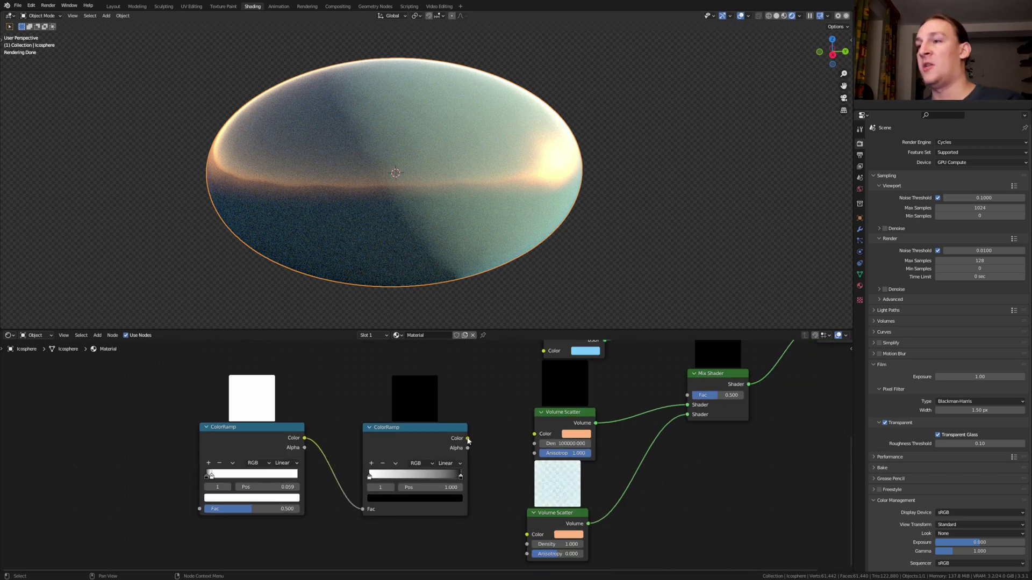
drag(467, 439, 687, 396)
- Add a Musgrave Texture and connect its Height to the Fac of the first ColorRamp
middle_drag(80, 429, 245, 421)
key(shift+a)
click(245, 421)
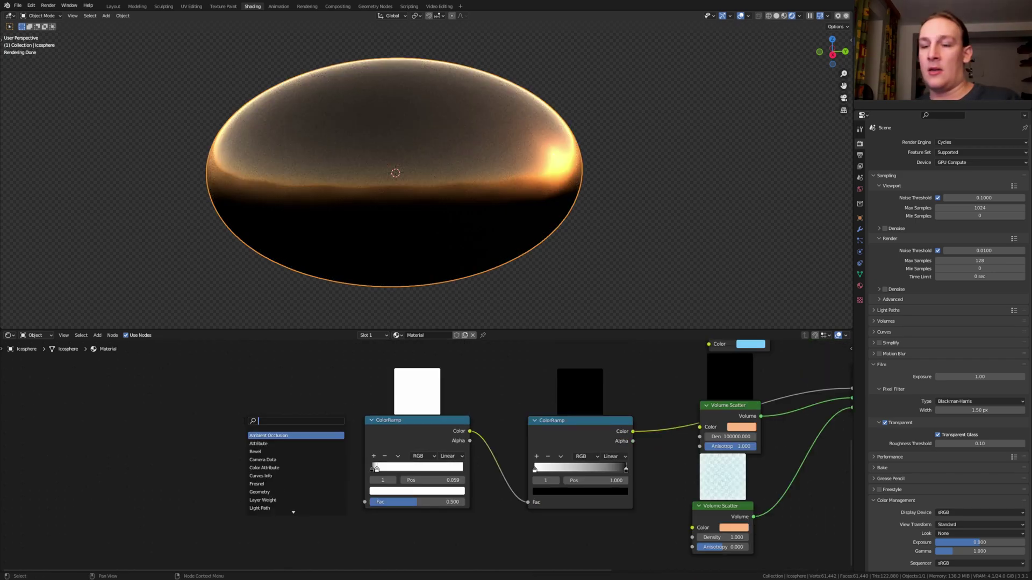
text(musgrave)
key(Return)
click(224, 428)
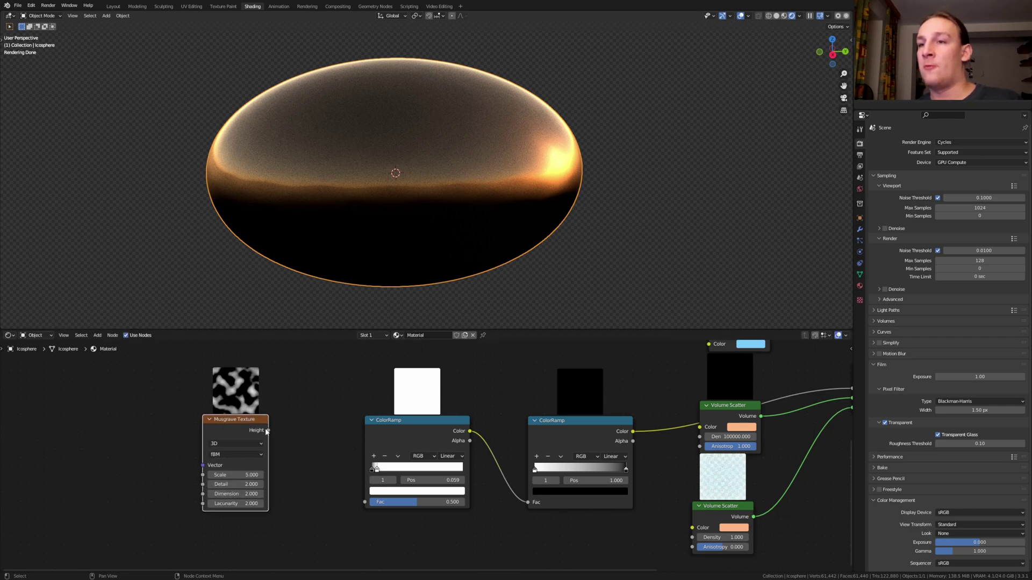
drag(267, 431, 362, 504)
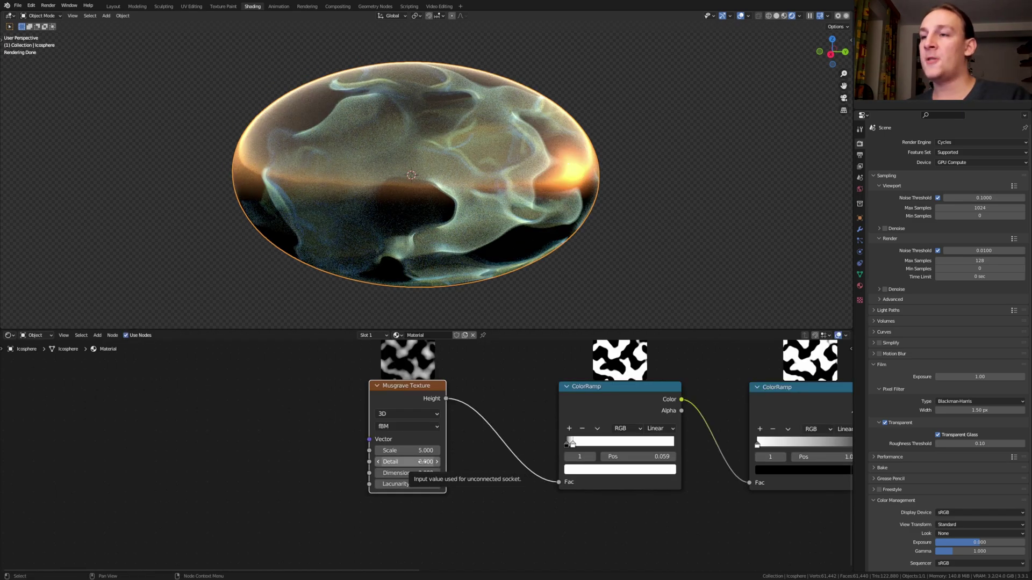
- Set the Musgrave Texture's detail to 15 and give it Mapping and Texture Coordinate nodes that use Object coordinates
drag(423, 461, 516, 461)
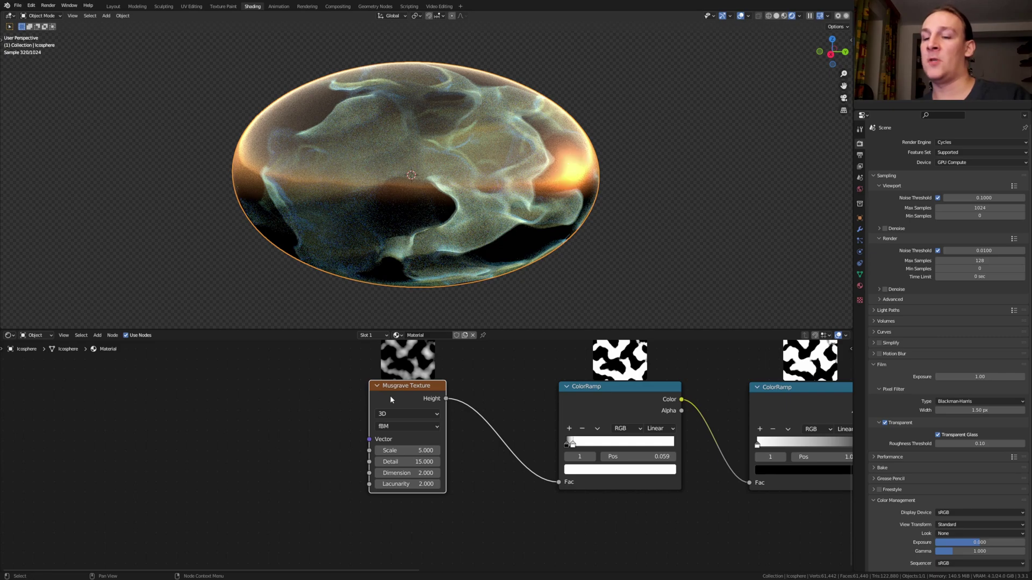
key(ctrl+t)
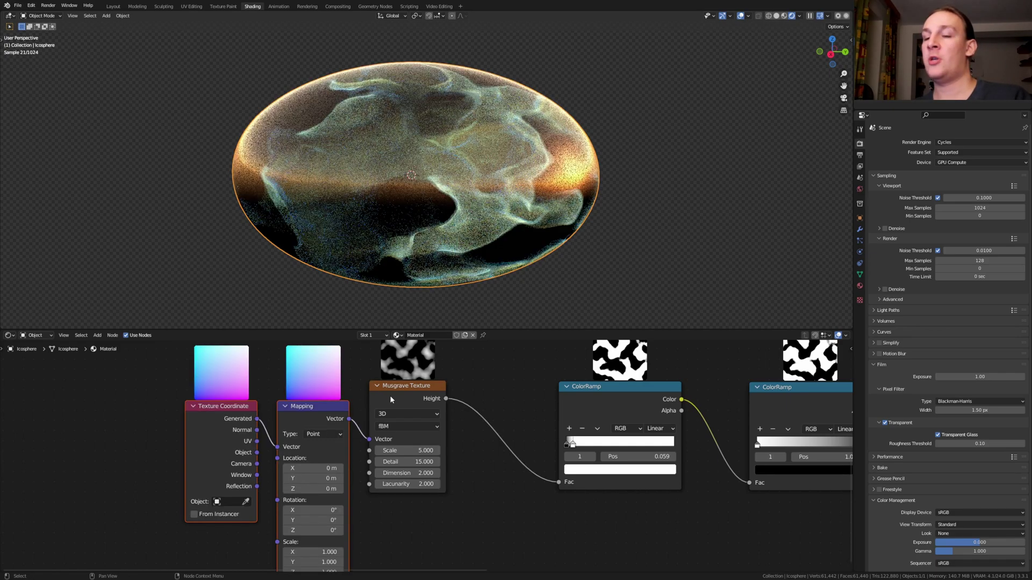
drag(257, 453, 277, 446)
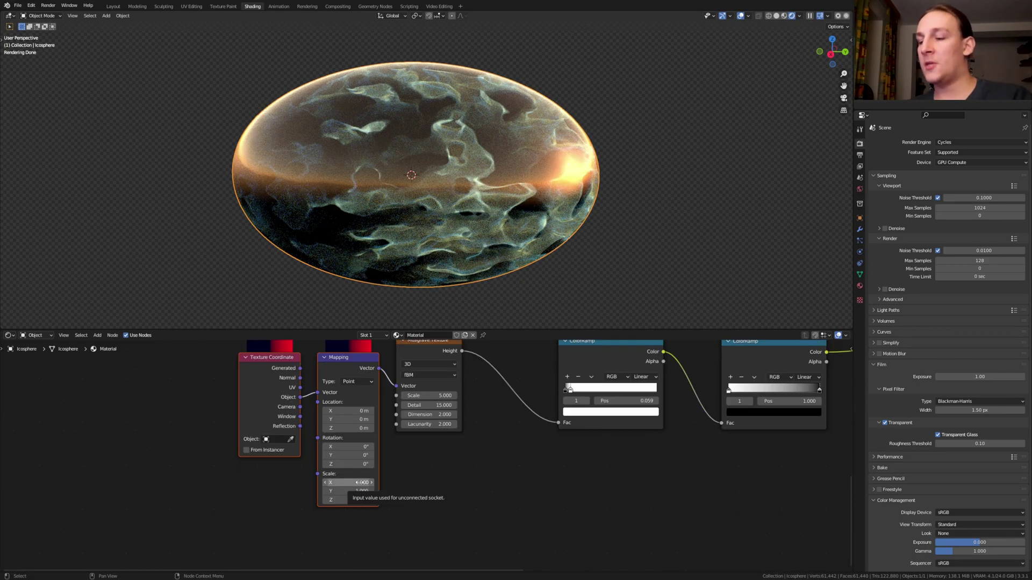
- Set the Mapping node's scale to X 0.86, Y 0.25 and Z 0.19
click(361, 483)
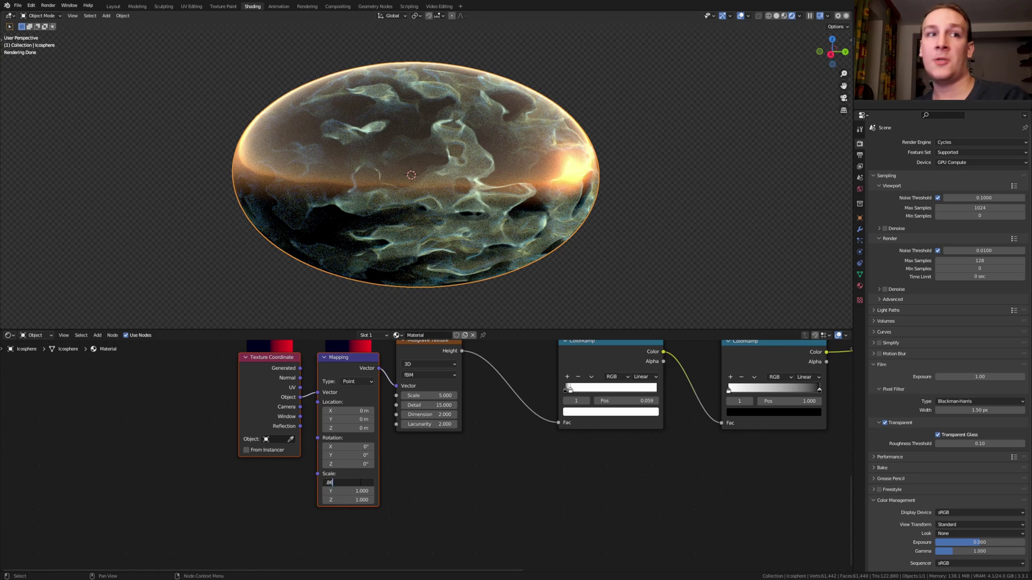
text(.86)
key(Tab)
text(.2)
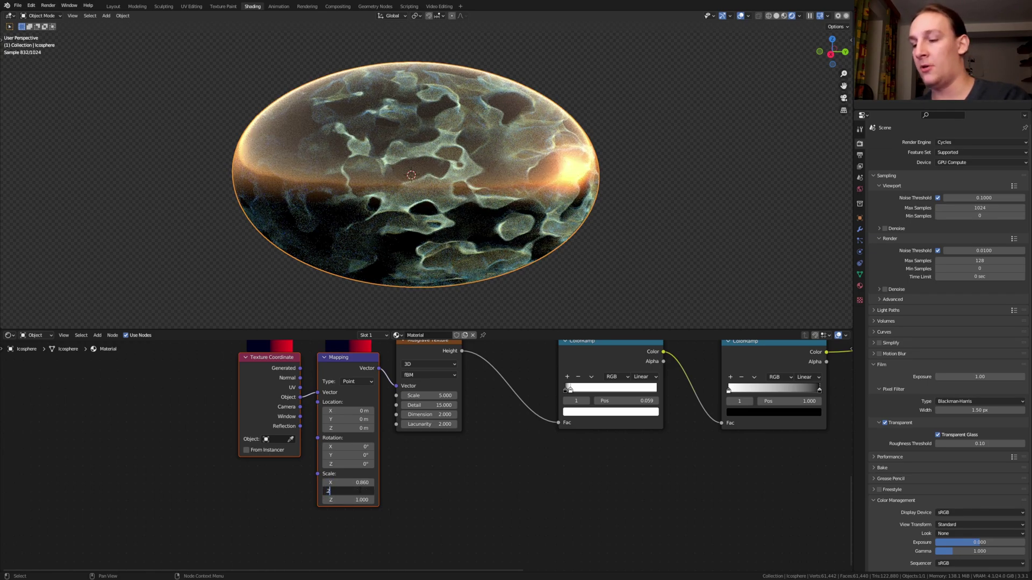
text(5)
key(Return)
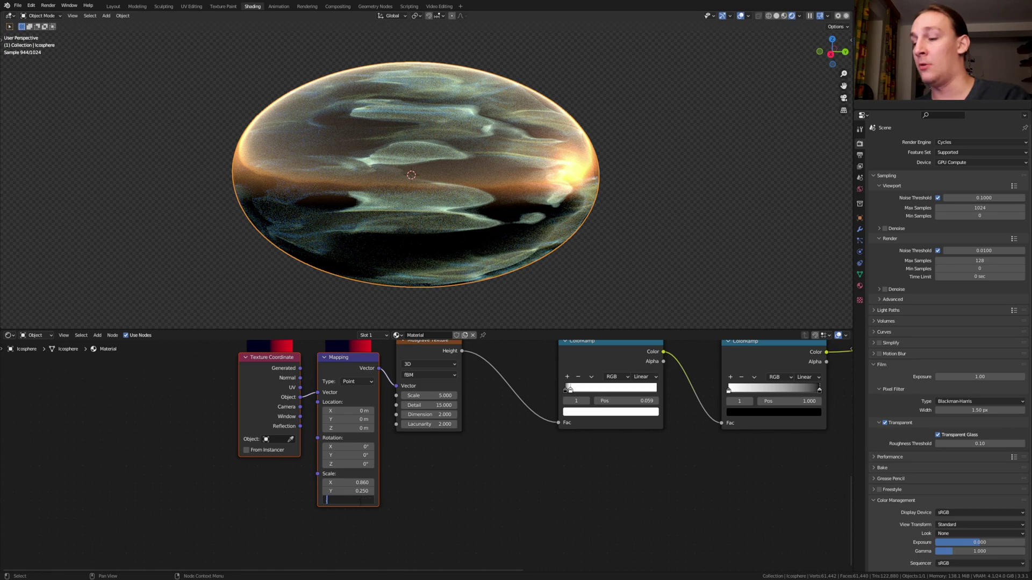
text(.19)
key(Return)
- Duplicate the Musgrave Texture below the Texture Coordinate node, switch the copy to 4D and set its scale to 2.5
middle_drag(444, 393, 504, 382)
key(shift+d)
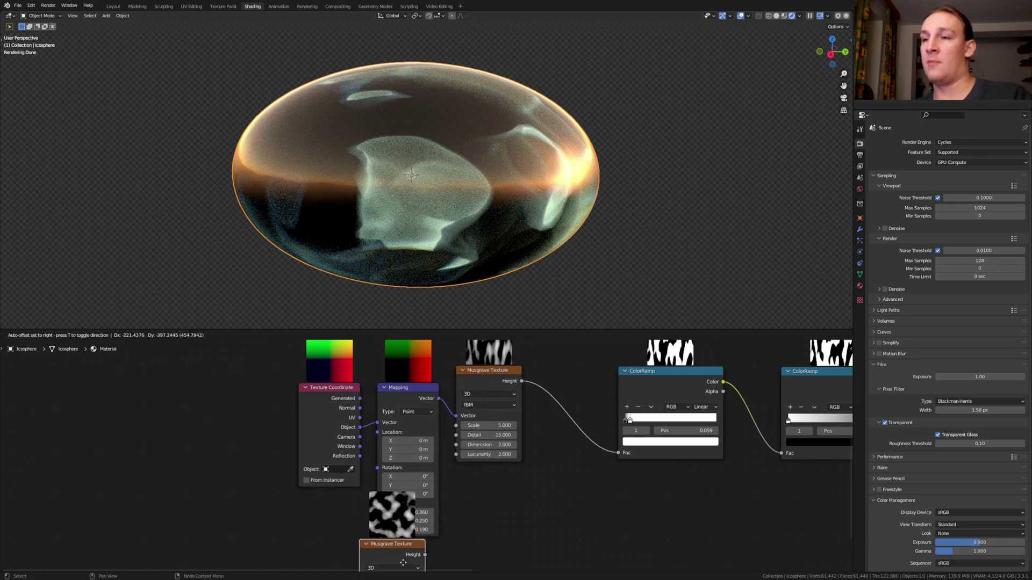
click(349, 550)
middle_drag(349, 549, 383, 449)
click(381, 462)
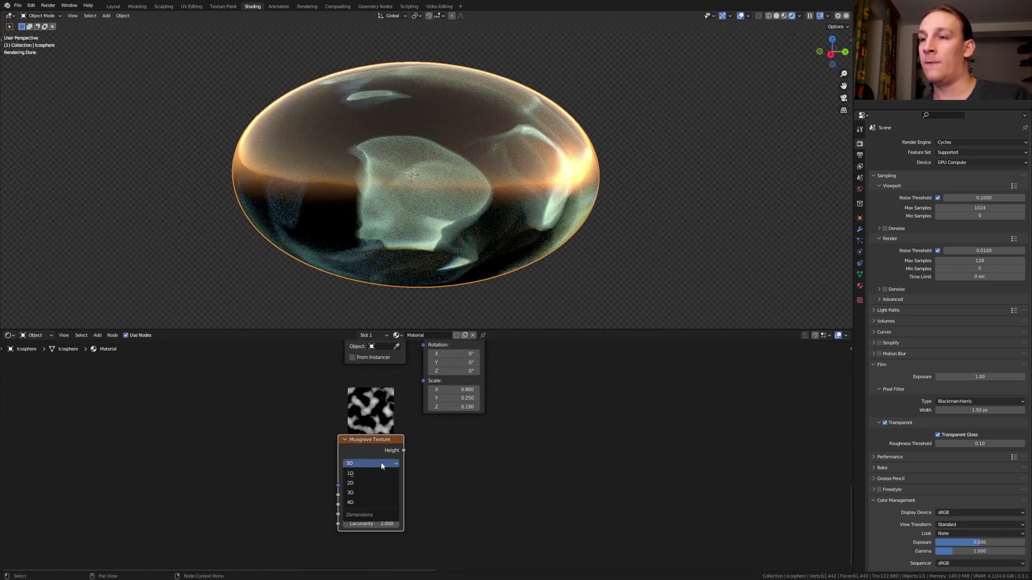
click(376, 502)
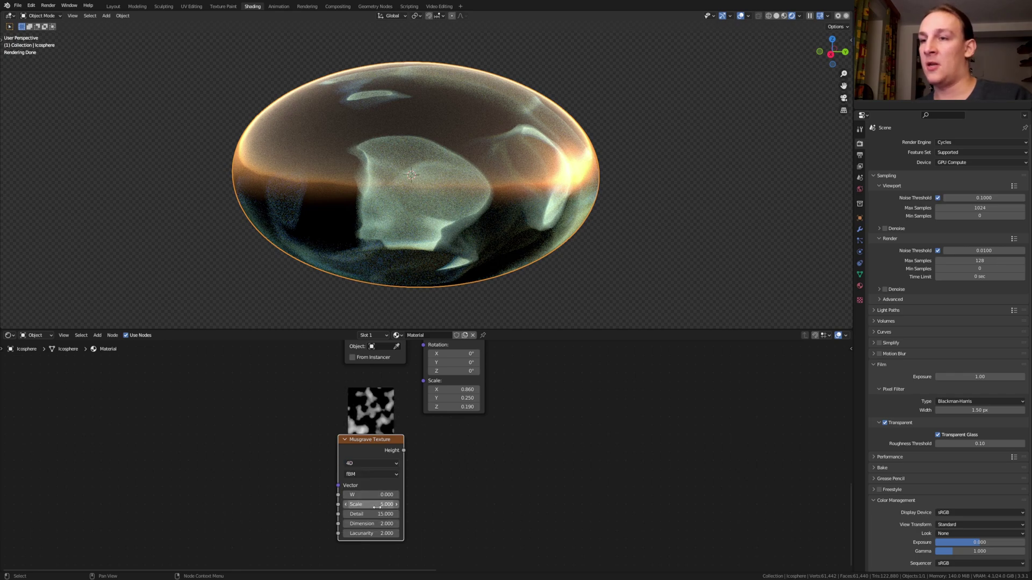
click(378, 504)
text(2.5)
key(Return)
- Link the 4D Musgrave to the first Musgrave's Scale through a new Wave Texture, with the 4D Height driving the wave's Scale
drag(426, 513, 492, 422)
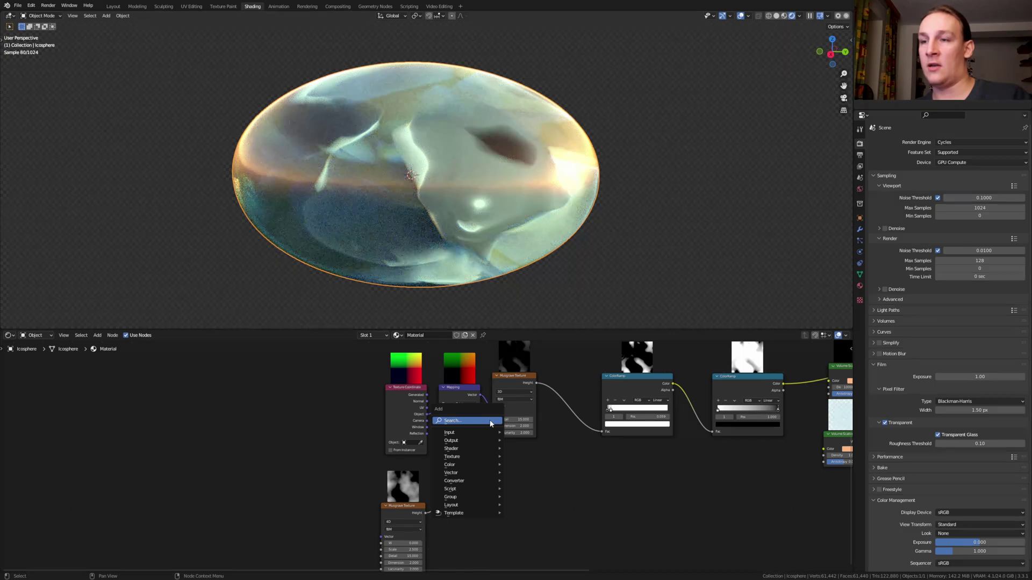
text(wa)
click(513, 444)
click(477, 493)
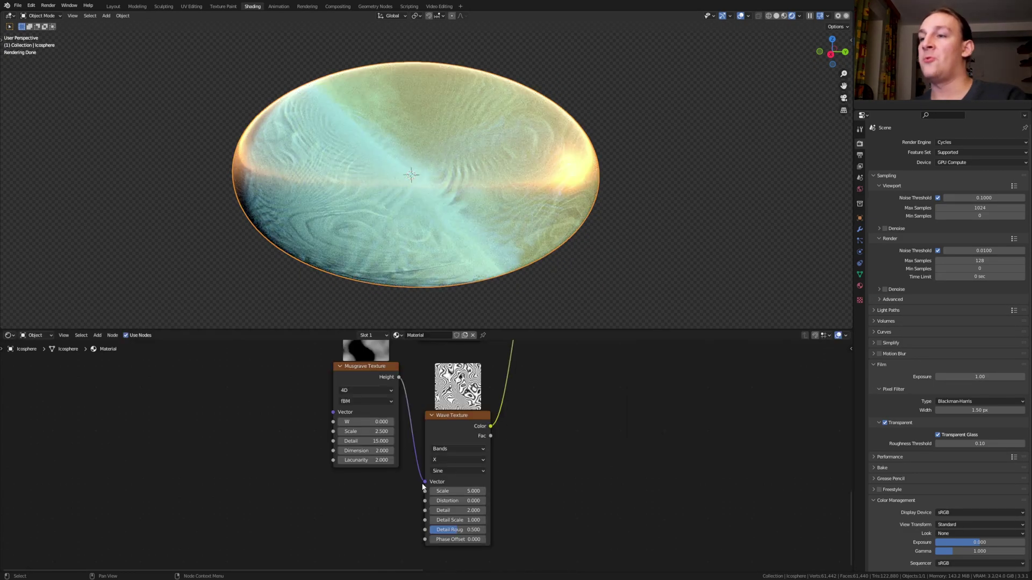
drag(425, 483, 425, 491)
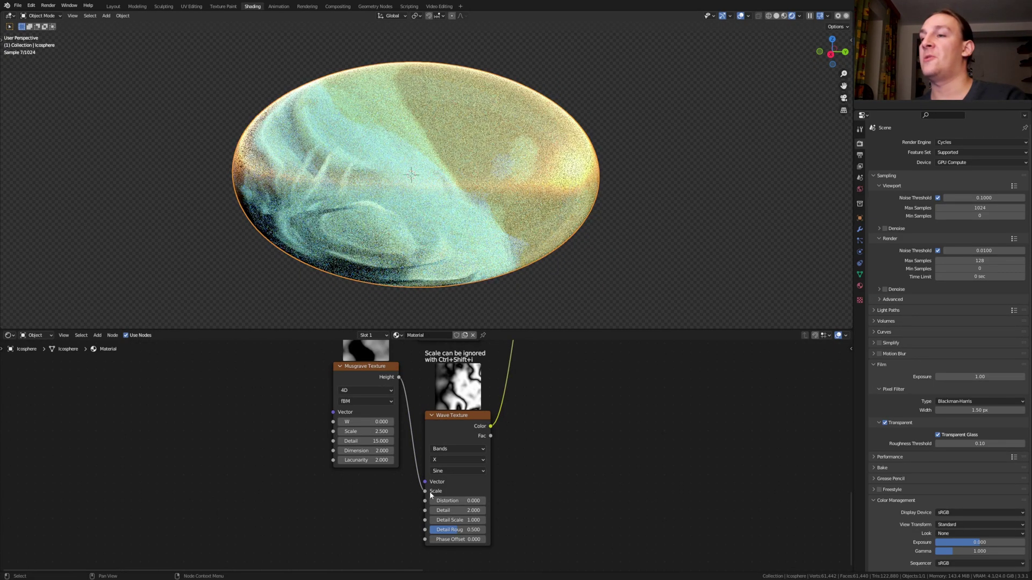
- Set the Wave Texture's distortion to 40, detail to 15 and detail scale to 0.25
click(456, 500)
text(40)
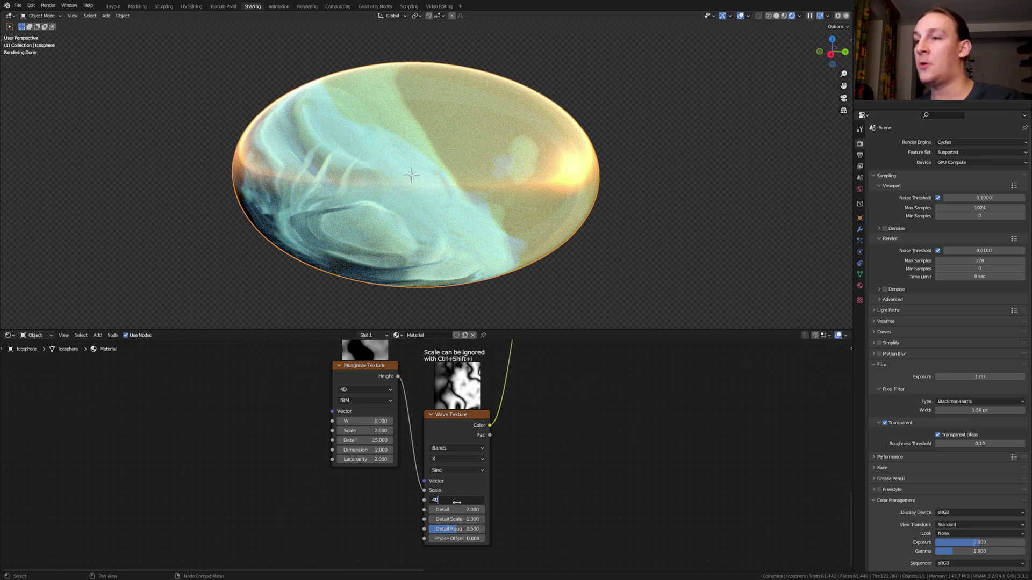
key(Tab)
text(15)
key(Tab)
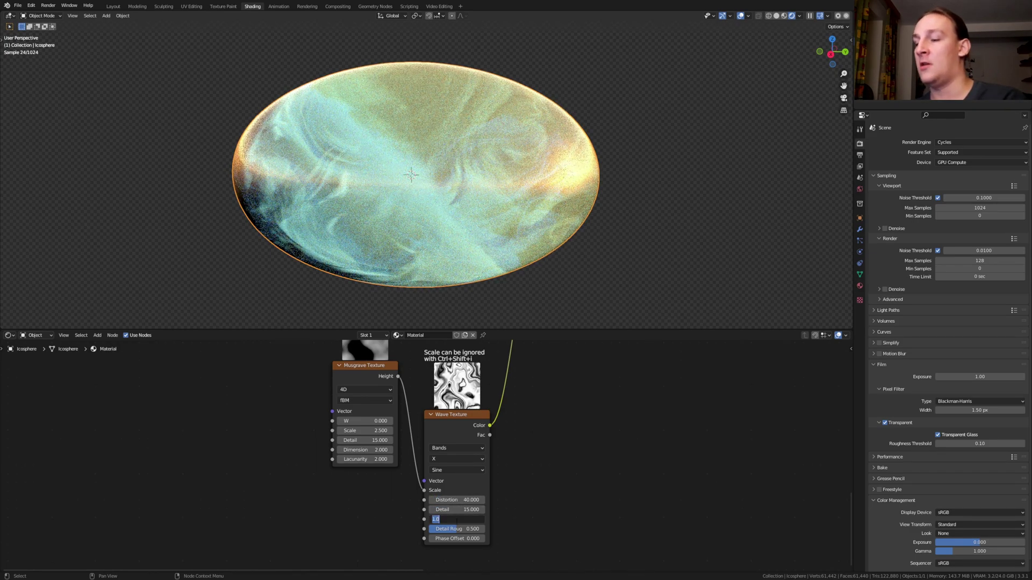
text(.25)
key(Return)
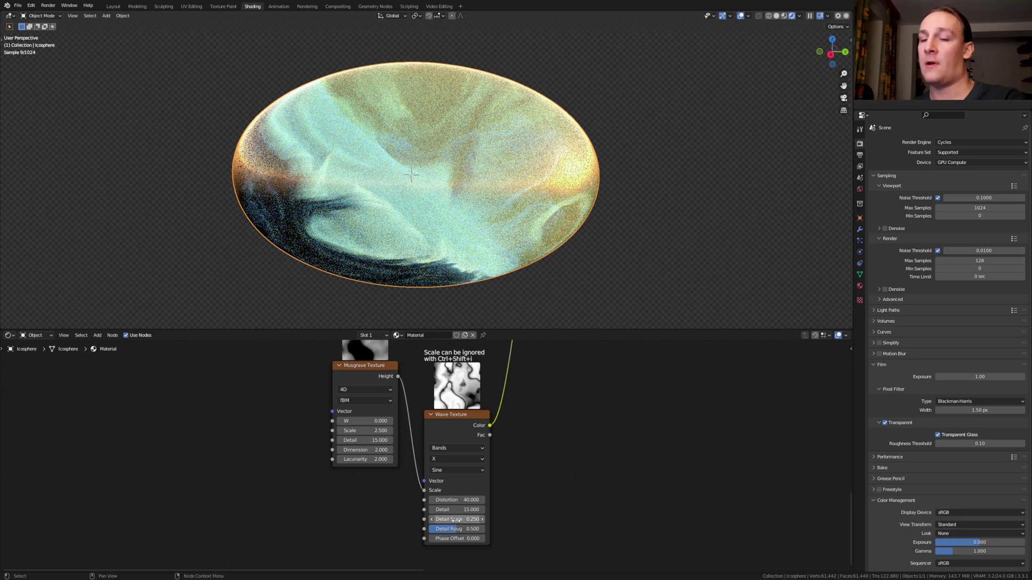
- Keyframe the 4D Musgrave's W value and split off a Graph Editor between the viewport and the node editor
scroll(332, 473, down, 2)
key(i)
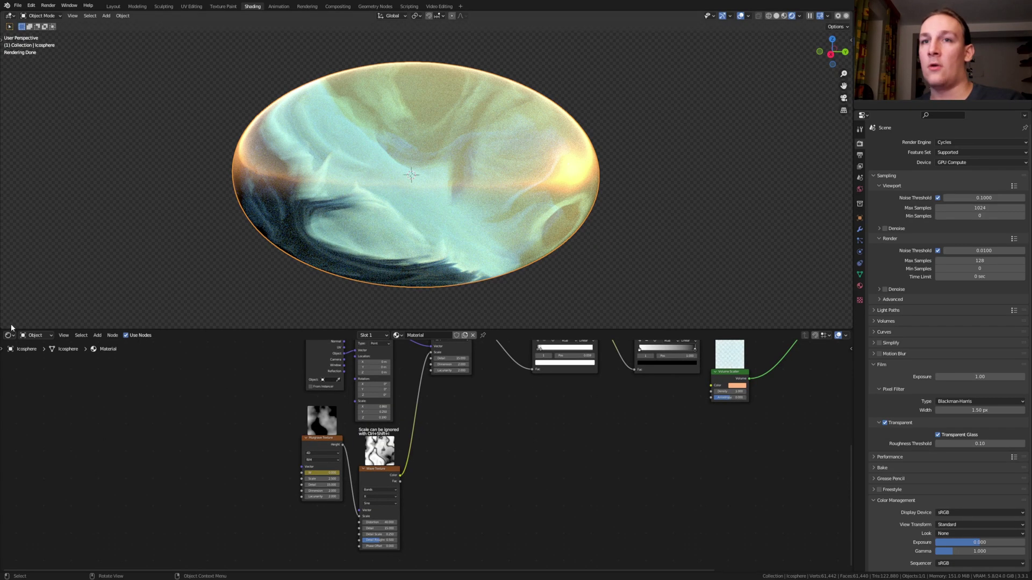
drag(1, 325, 26, 217)
click(9, 223)
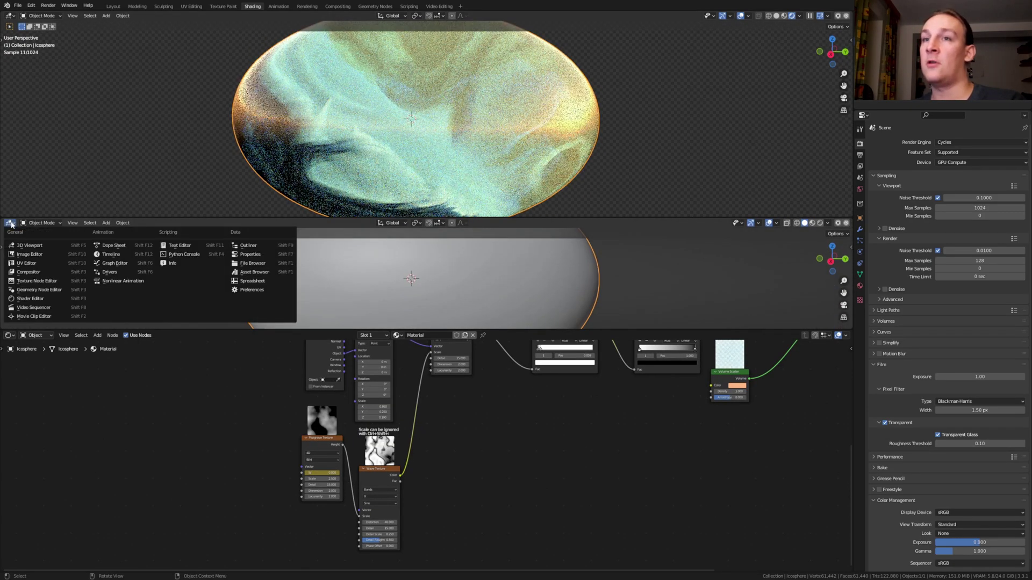
click(110, 264)
- Add a Noise modifier with scale 100 to the animation curve of the Musgrave's W value
click(317, 440)
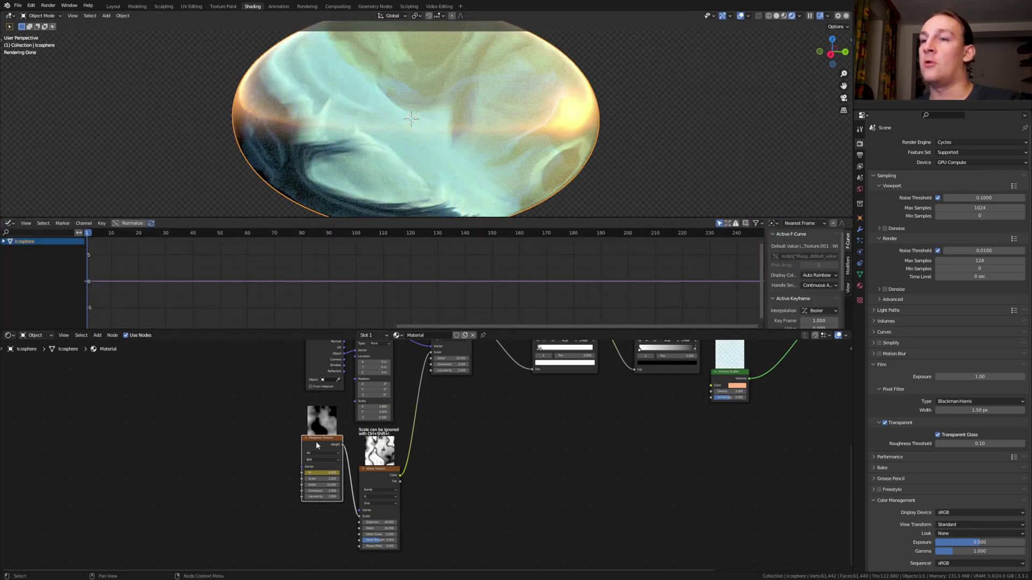
click(4, 242)
click(7, 249)
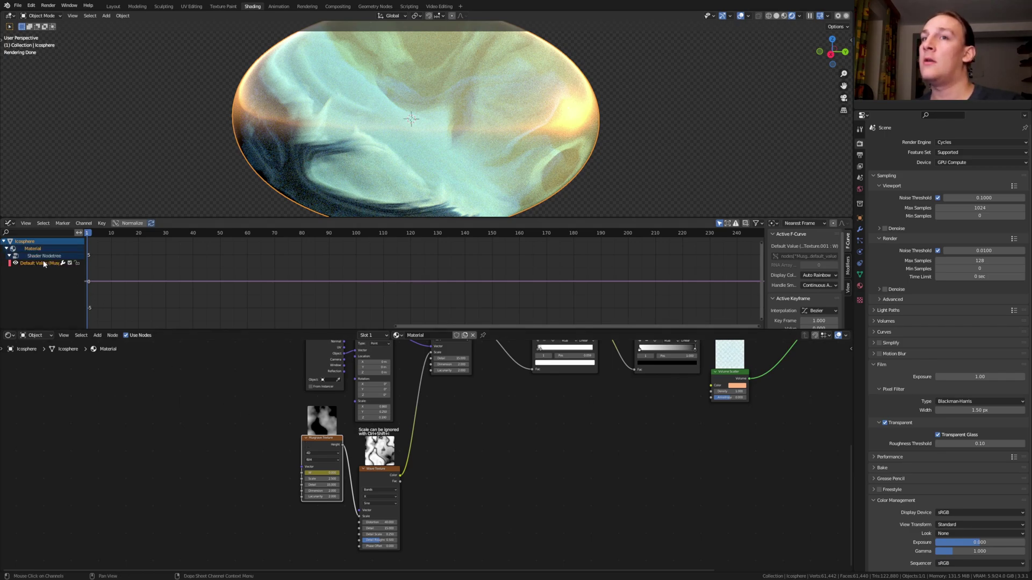
click(847, 265)
click(790, 235)
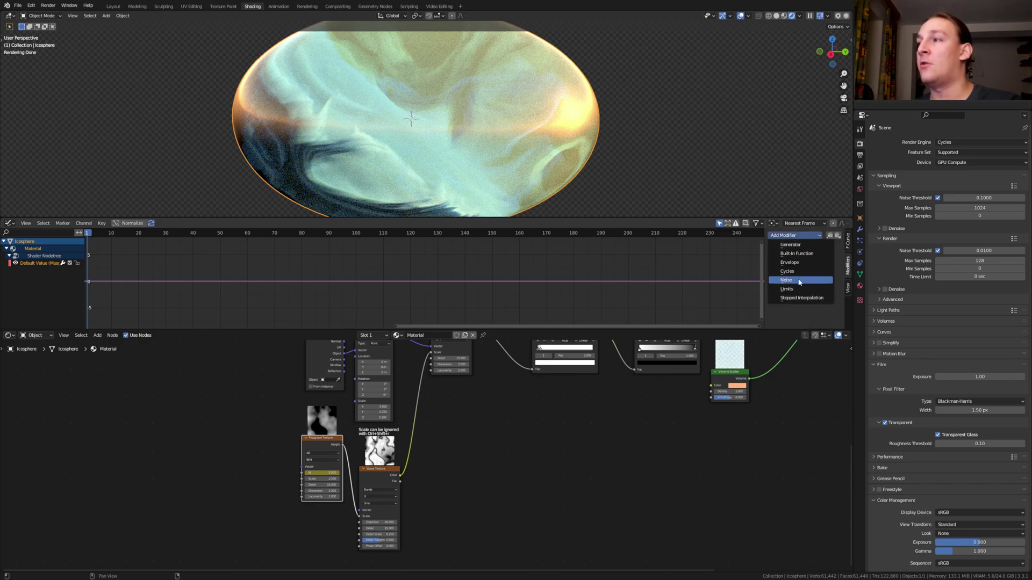
click(799, 281)
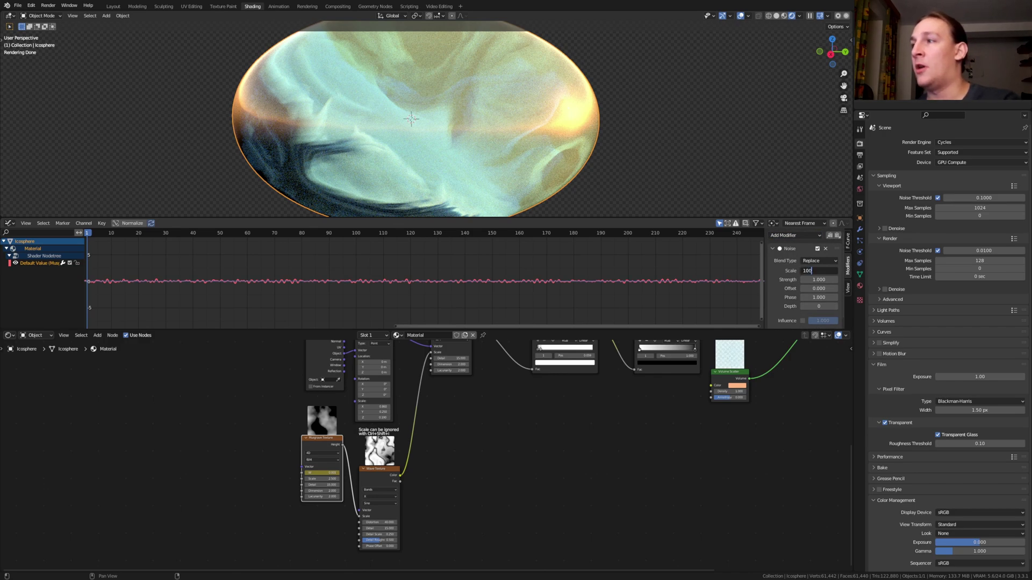
text(100)
key(Return)
- Restrict the Noise modifier's frame range to end at 250 with blend in and out of 25, and save the file
scroll(812, 304, down, 1)
click(784, 324)
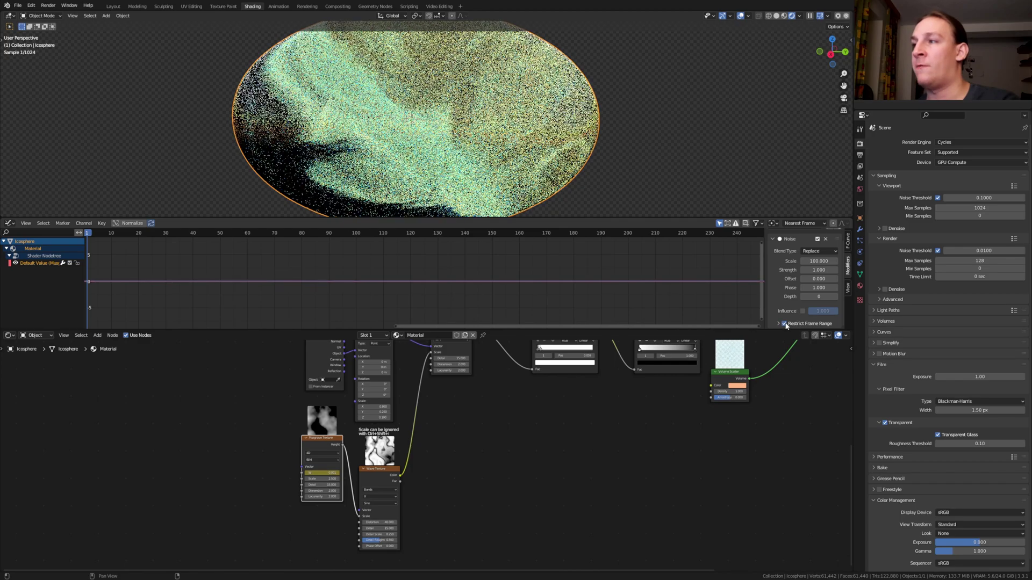
click(778, 324)
scroll(779, 323, down, 2)
click(815, 303)
text(25)
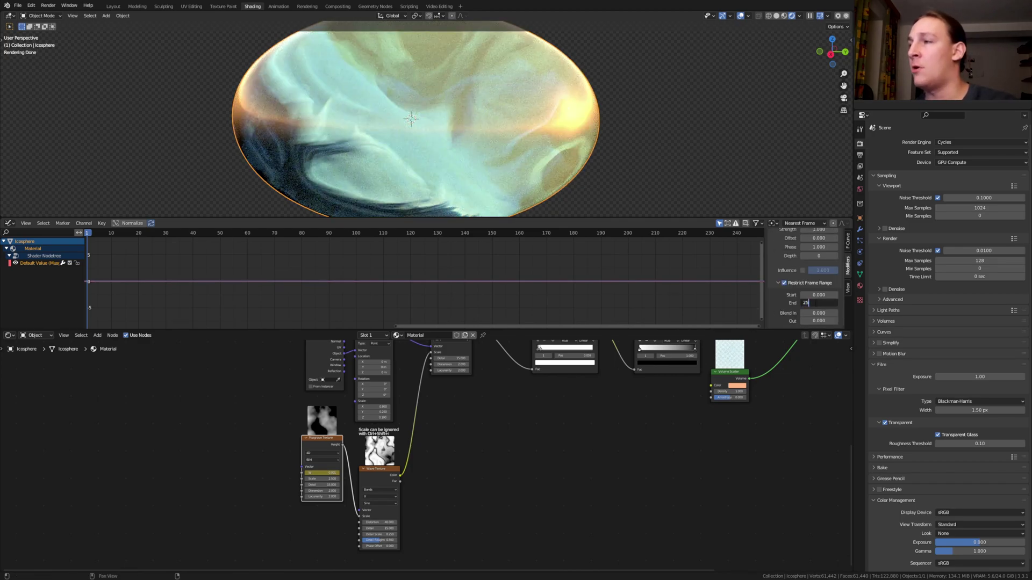
text(0)
key(Tab)
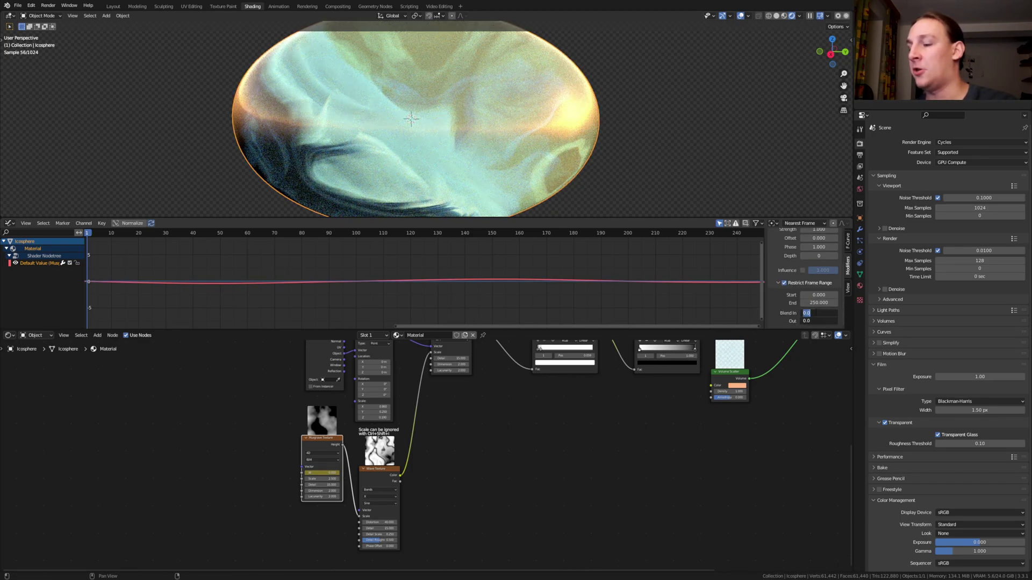
text(25)
key(Return)
scroll(371, 421, up, 3)
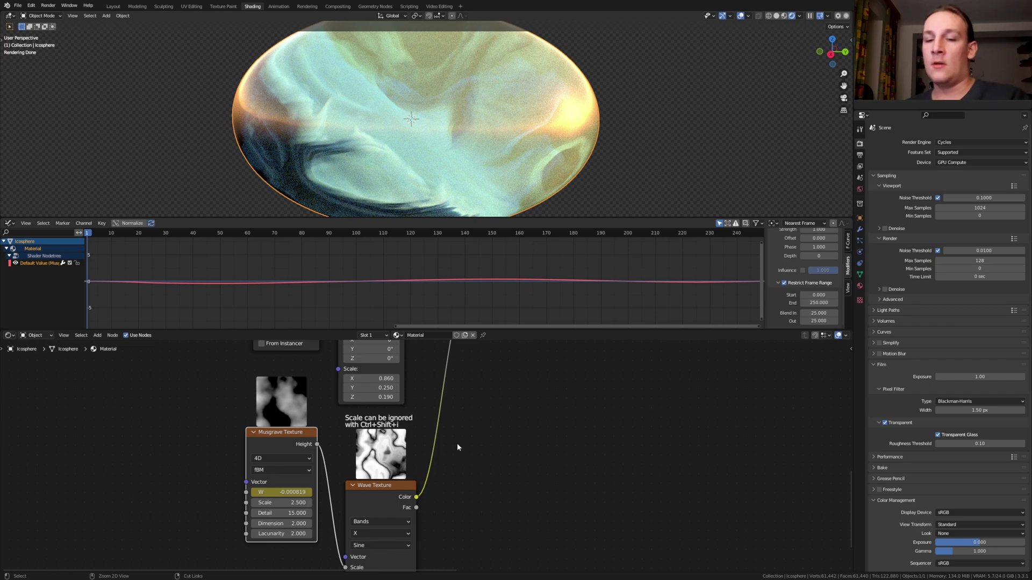
key(ctrl+s)
- Add a camera in the Layout workspace and align it to the current view of the flattened sphere
click(112, 6)
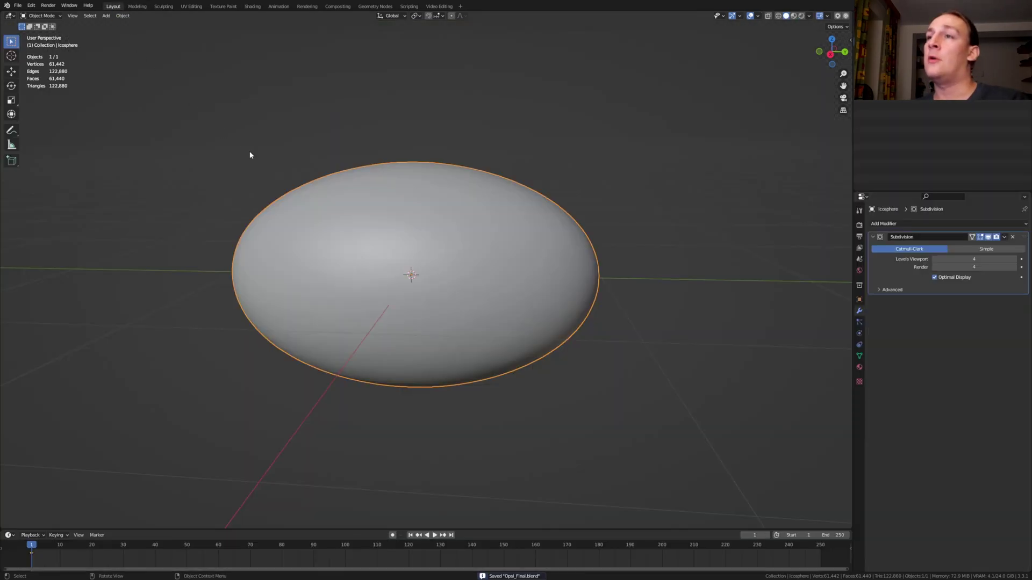
key(shift+a)
click(380, 344)
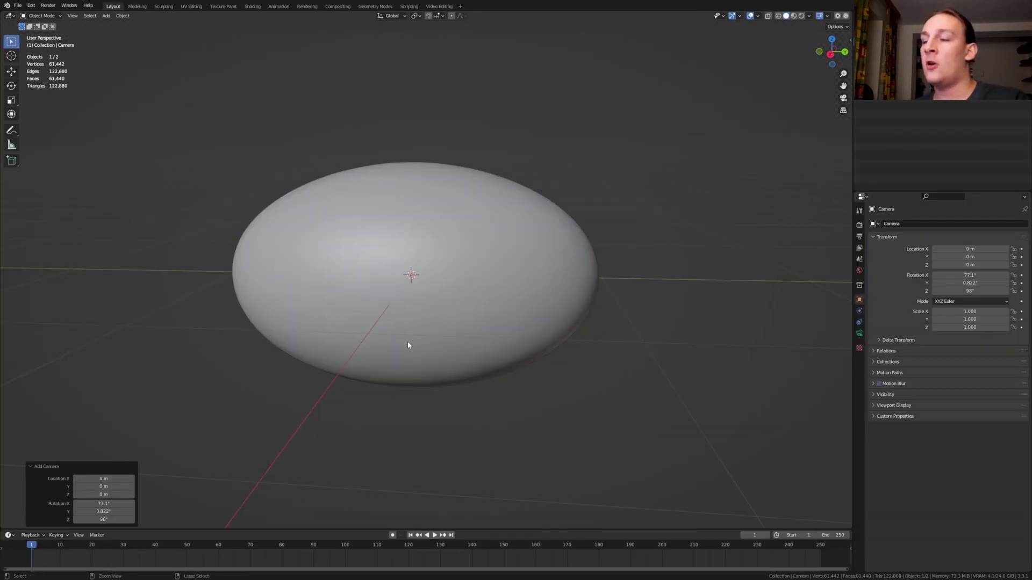
key(ctrl+alt+KP_0)
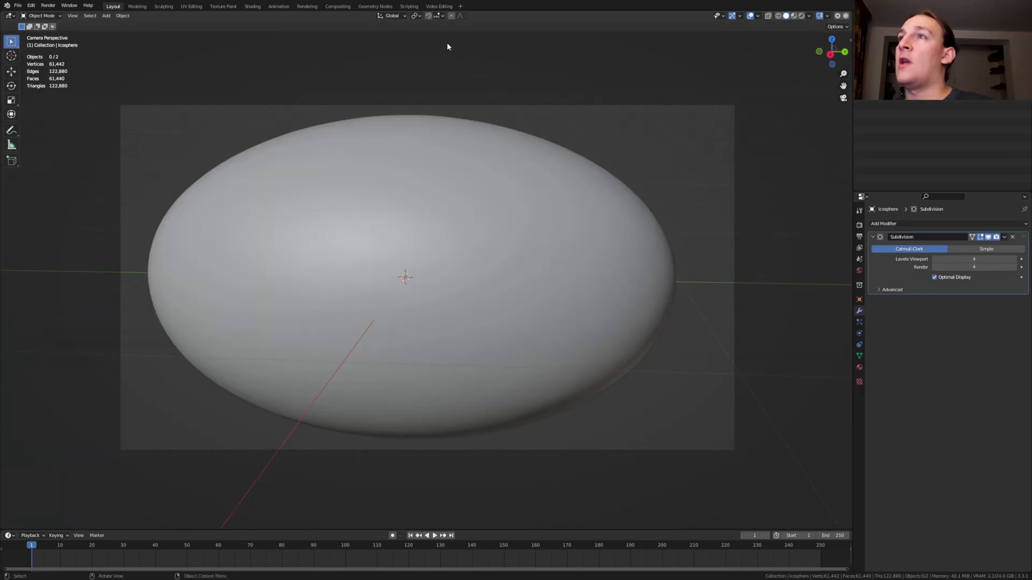
- Turn on snapping and set it to snap to faces
click(428, 15)
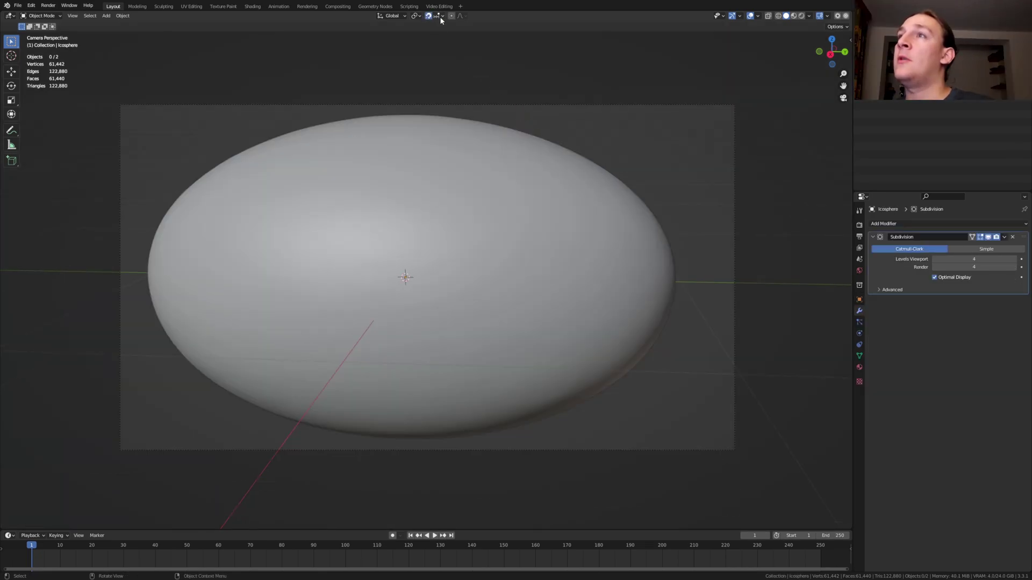
click(441, 15)
click(436, 63)
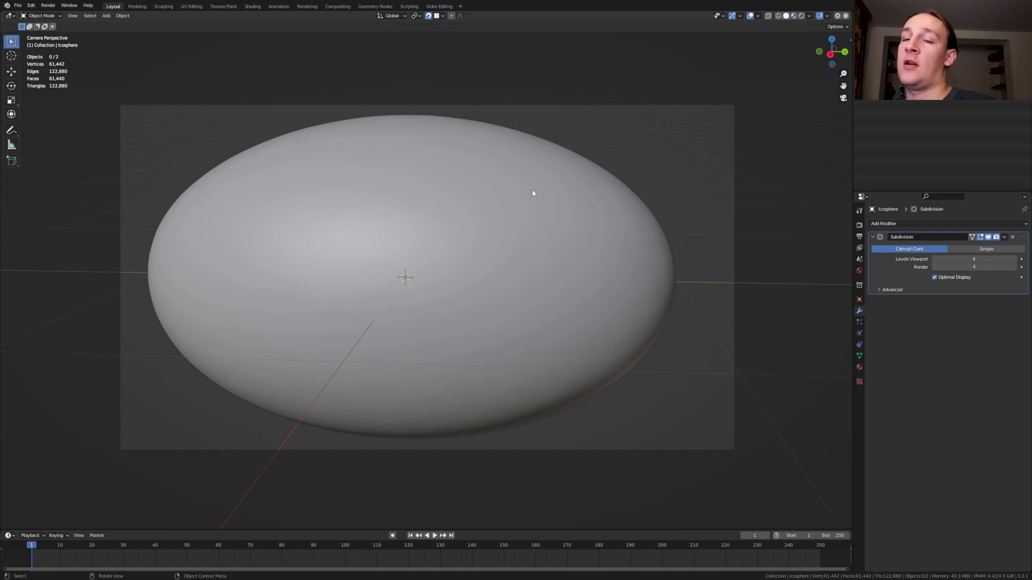
- Add a plain-axes empty and move it onto the front surface of the flattened sphere
key(shift+a)
mouse_move(424, 217)
mouse_move(416, 296)
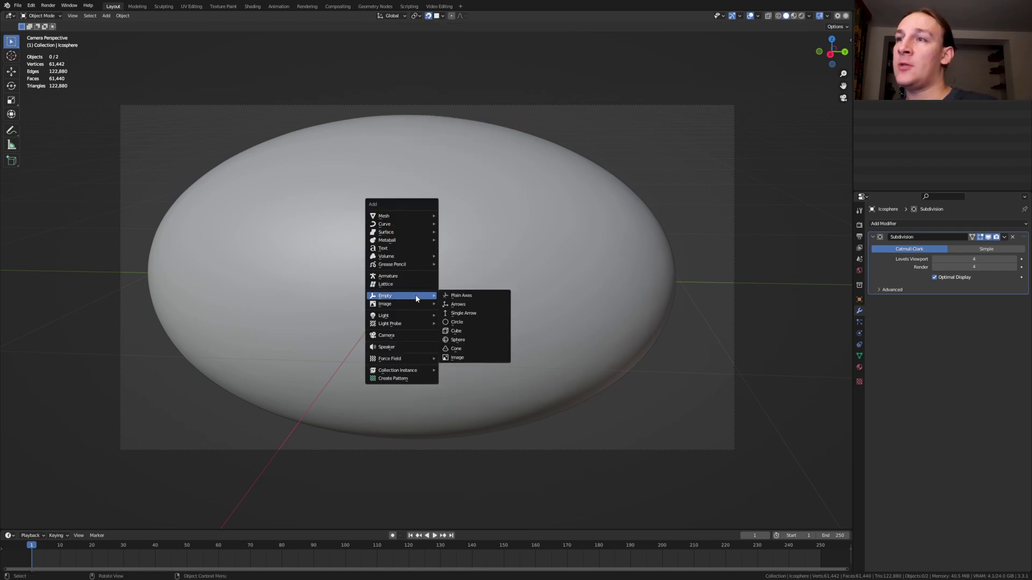
click(455, 295)
key(g)
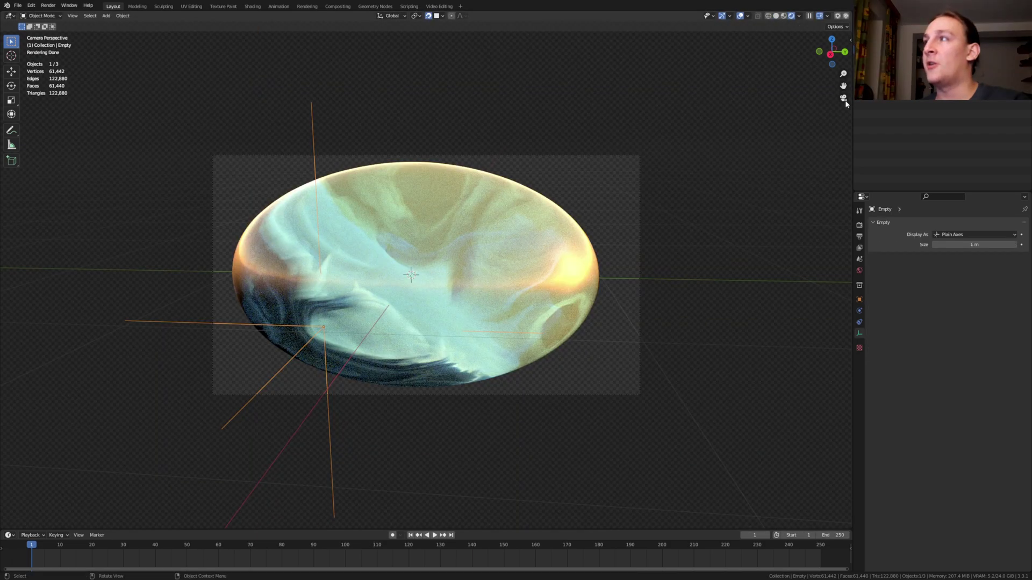
- Enable depth of field on the camera and use the empty as its focus object
click(884, 43)
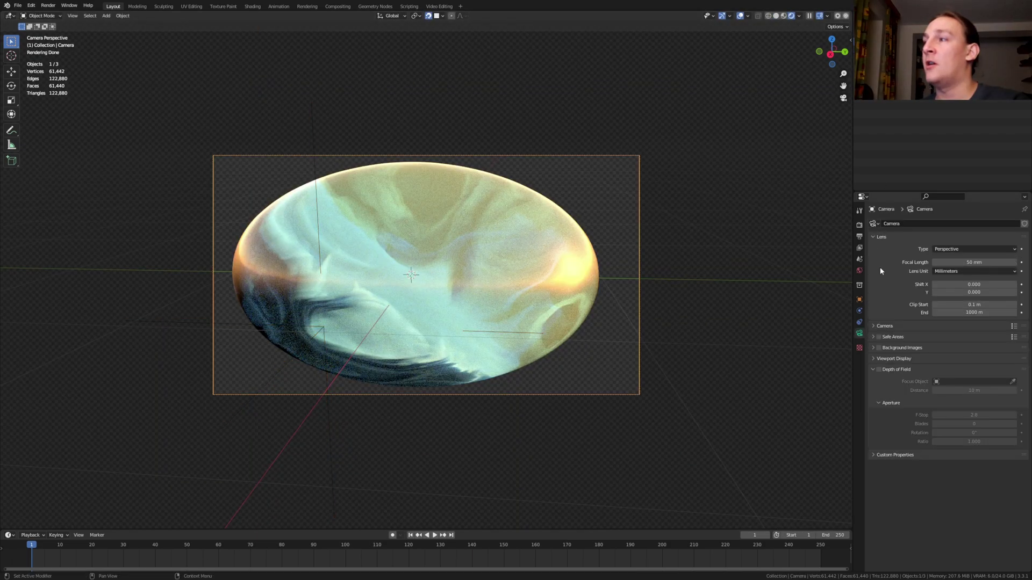
click(879, 370)
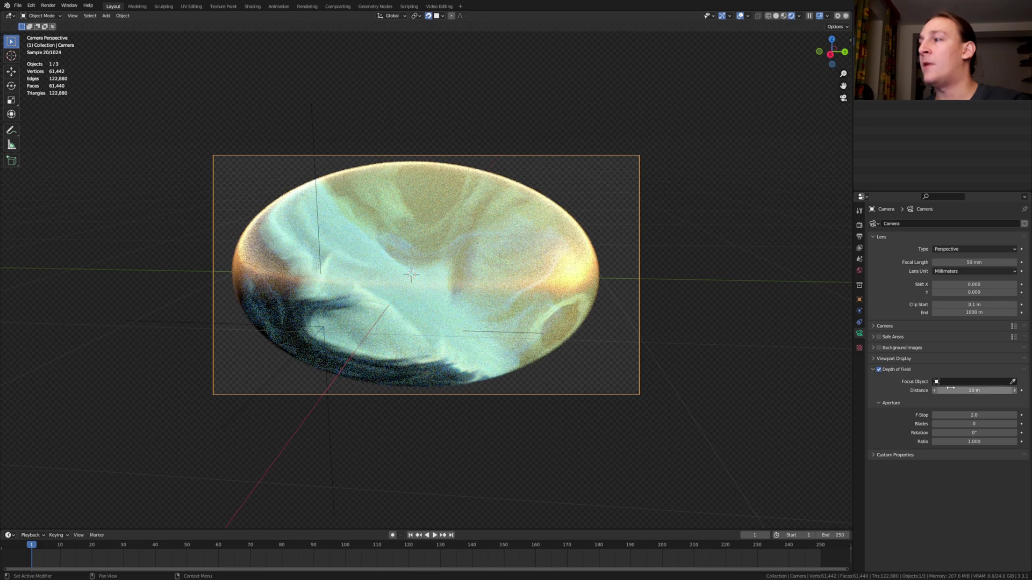
click(967, 381)
click(962, 403)
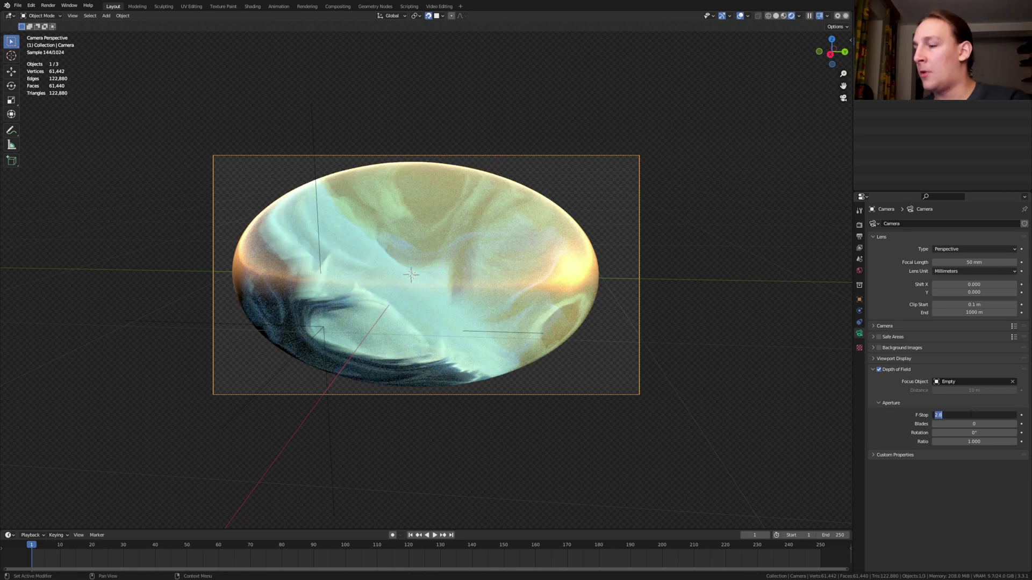
- Set the camera aperture's F-Stop to 1 and its blades to 16
text(1)
key(Return)
double_click(973, 424)
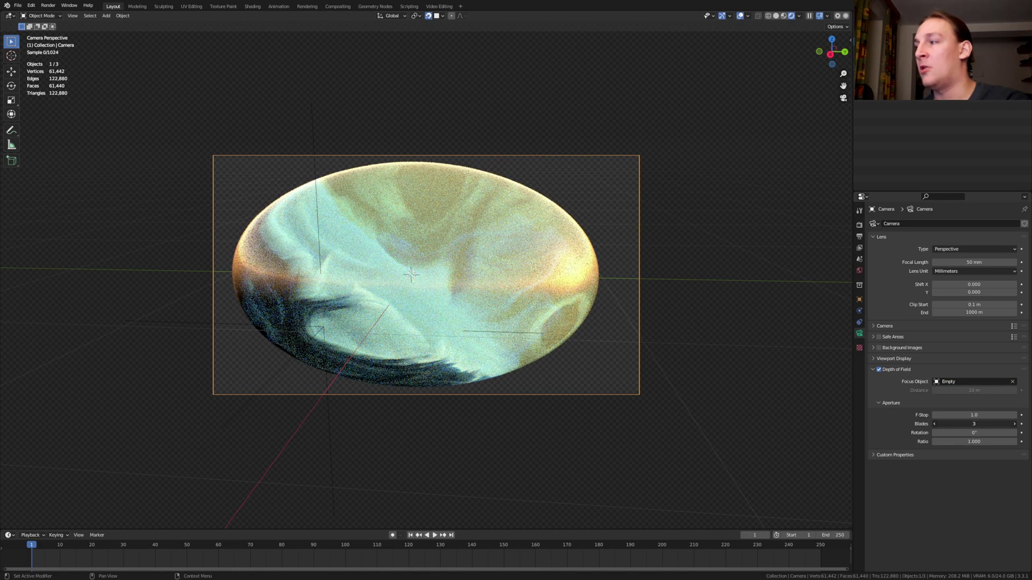
text(16)
key(Return)
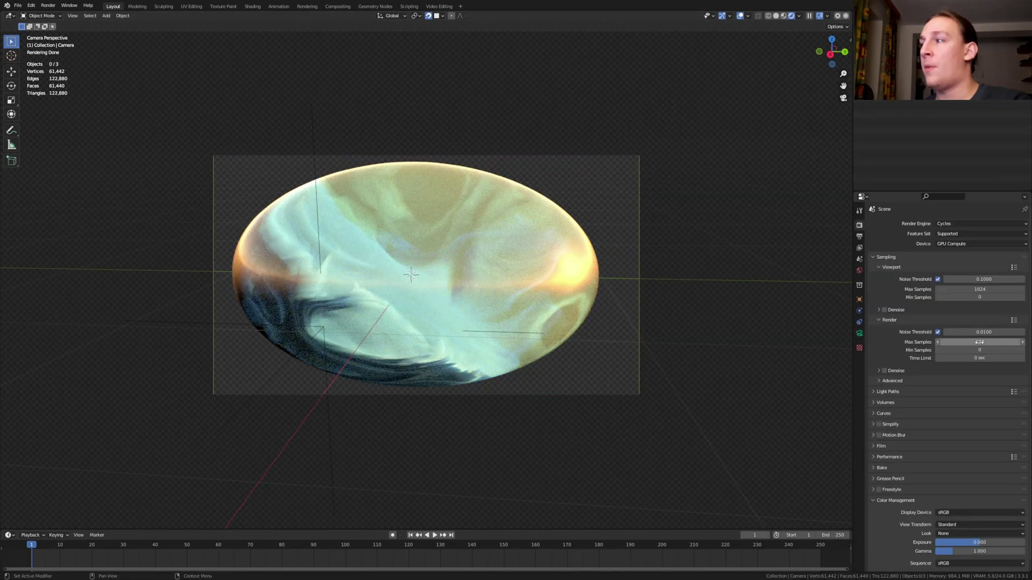
- Set the maximum render samples to 896
click(977, 343)
text(89)
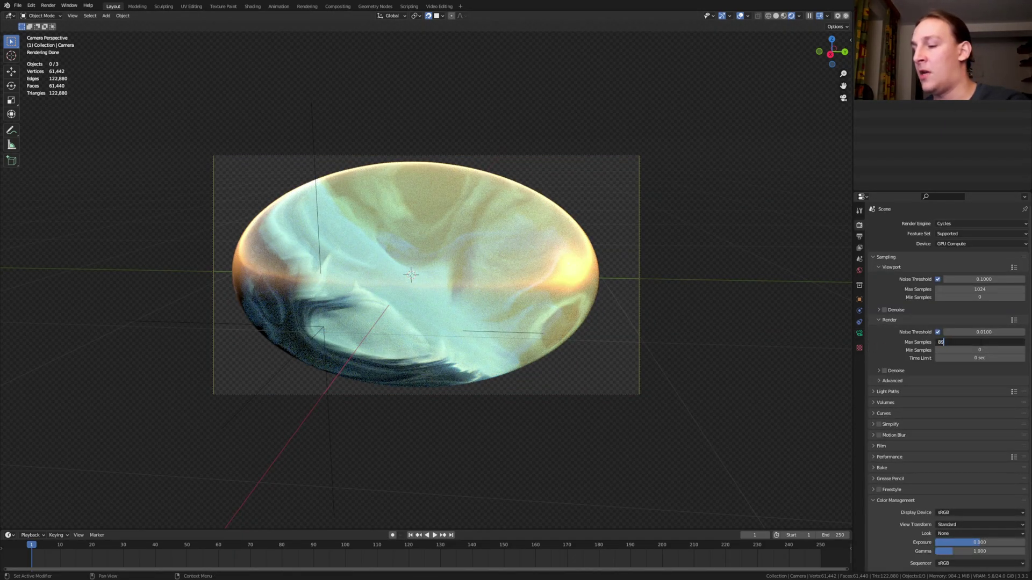
text(6)
key(Return)
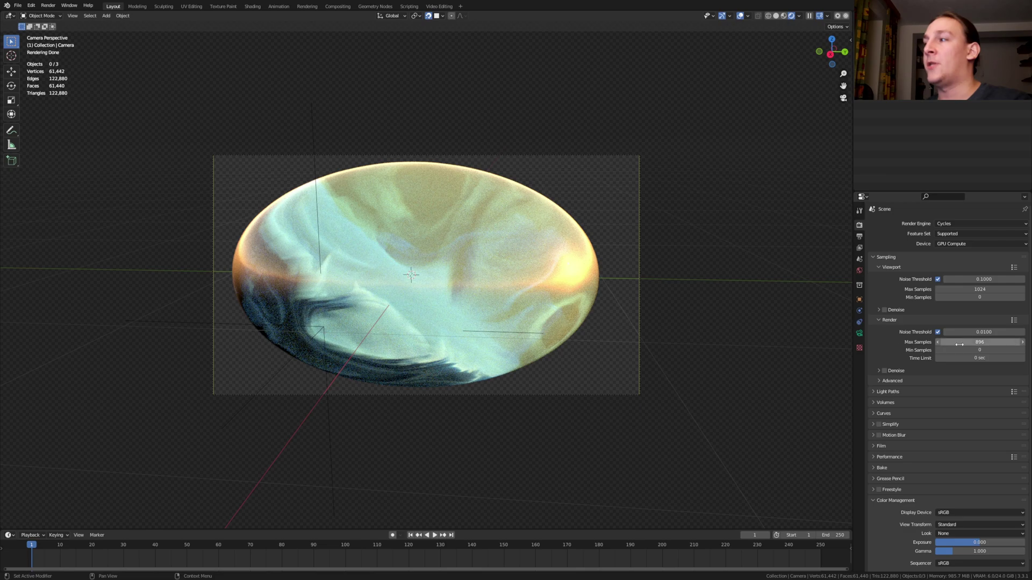
- In the Compositing workspace, set the output format to JPEG and the output path to D:\Tutorials\Opal\Rendered_Images\Rendered_Images_
click(339, 7)
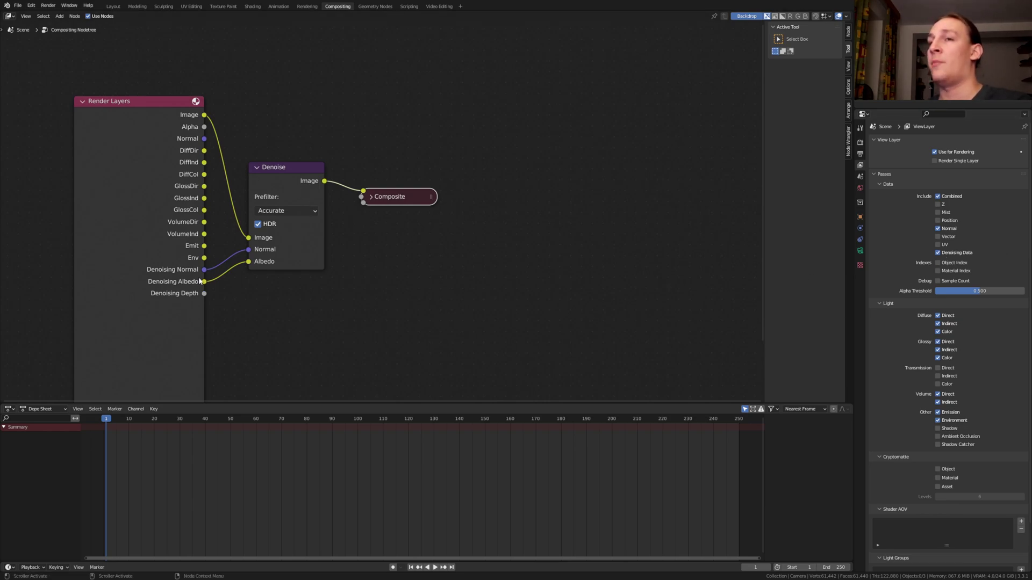
click(860, 154)
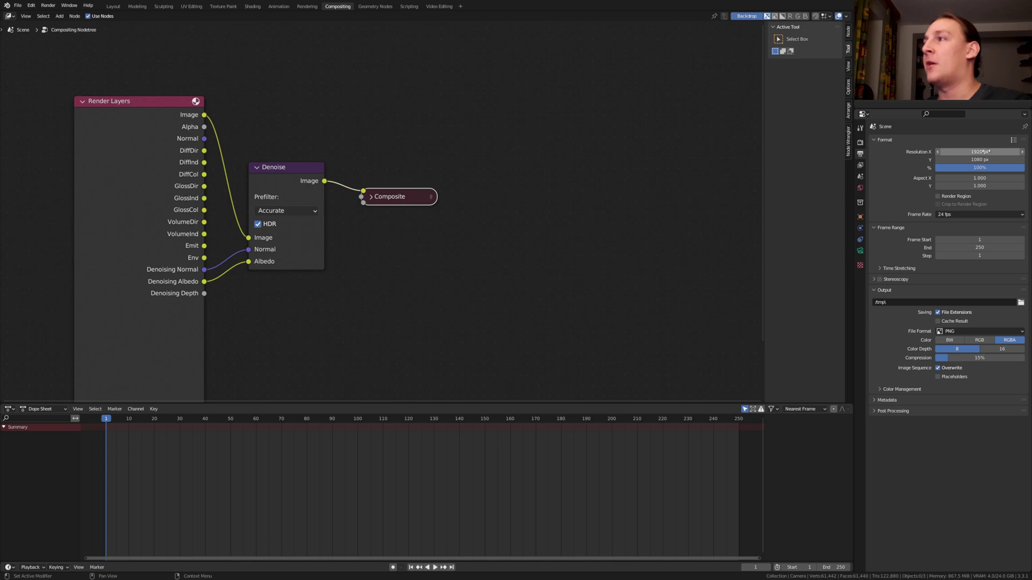
click(957, 331)
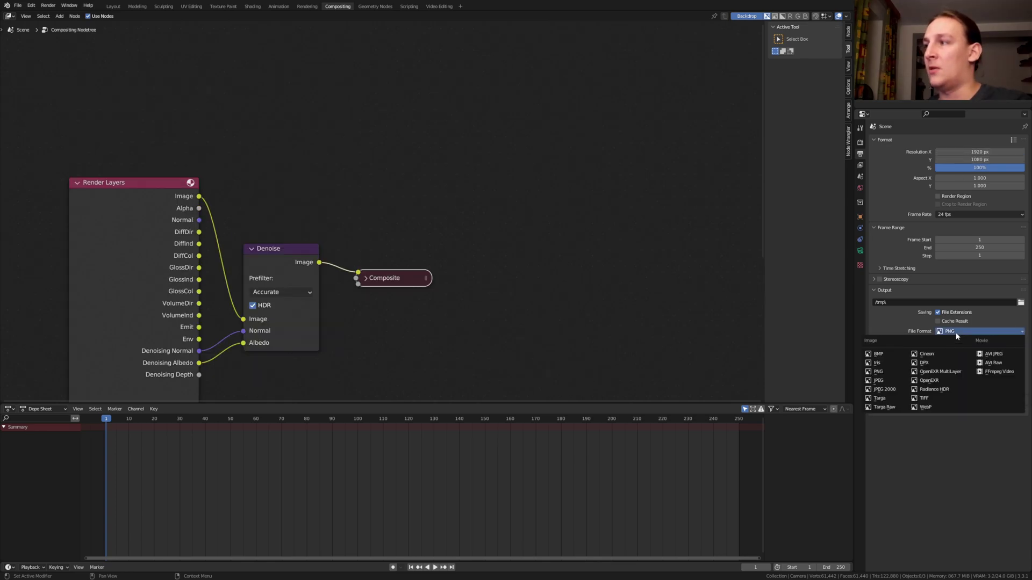
click(879, 380)
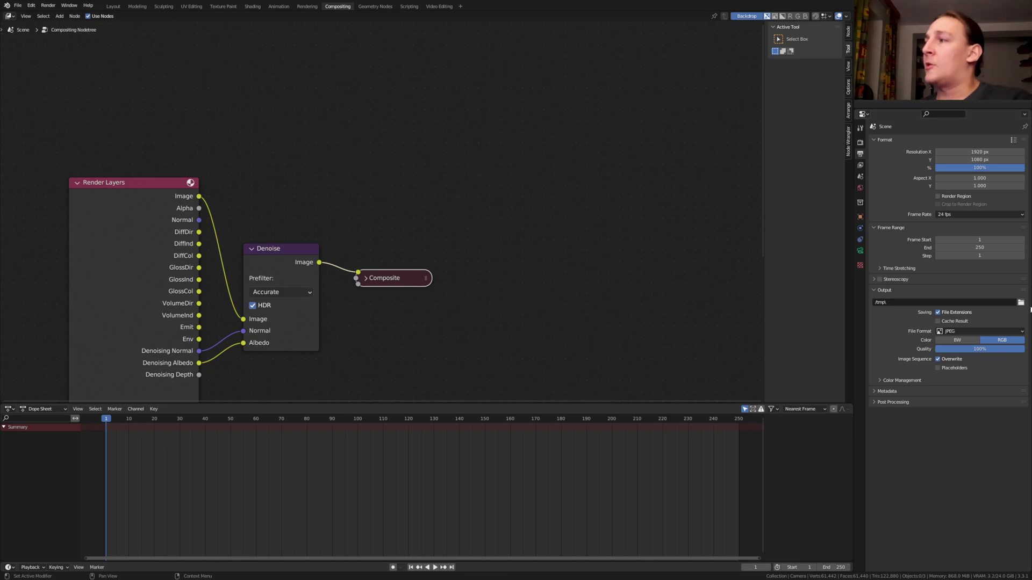
click(1021, 303)
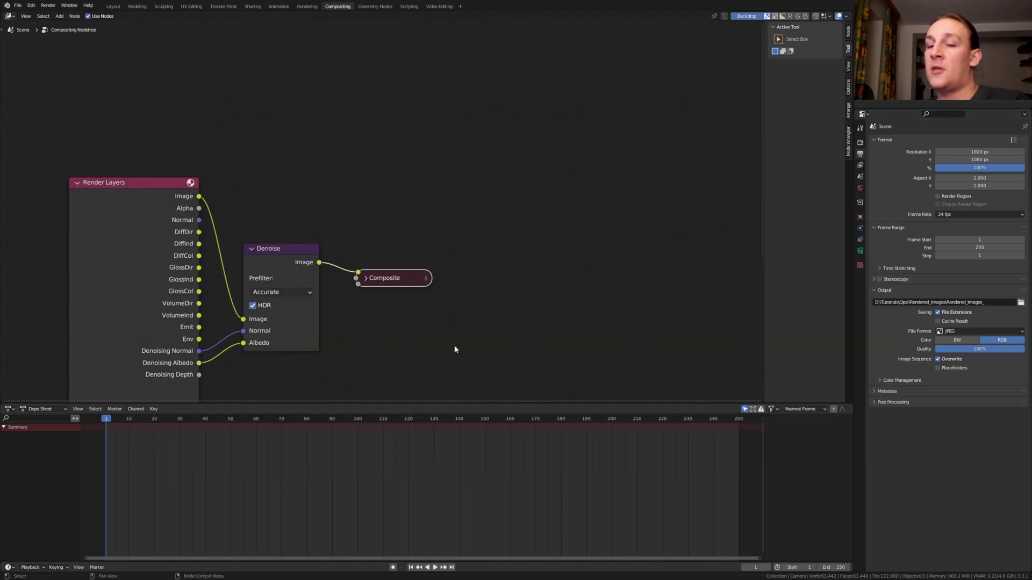
- Save the file, render the whole animation and close the render window
key(ctrl+s)
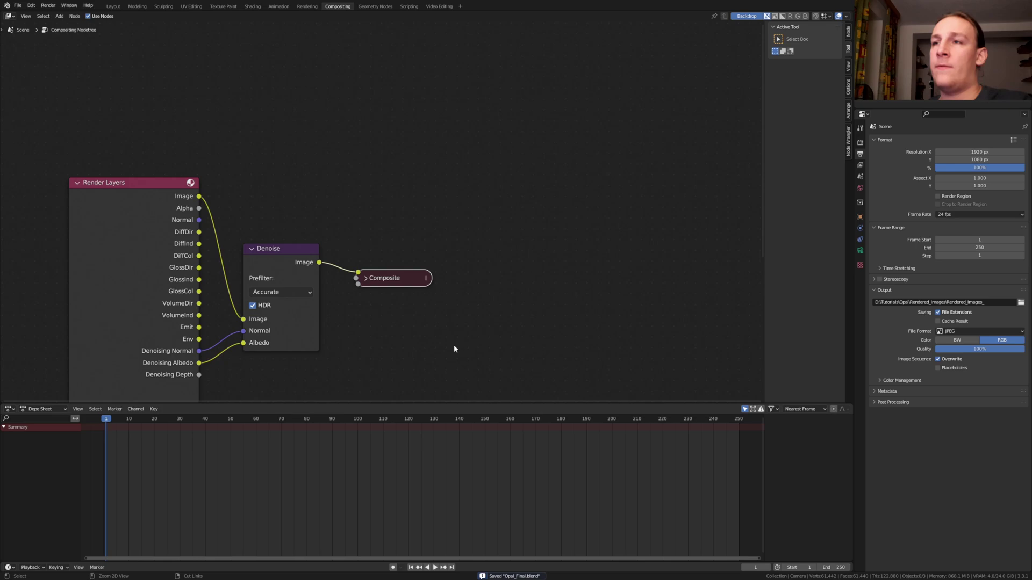
key(ctrl+F12)
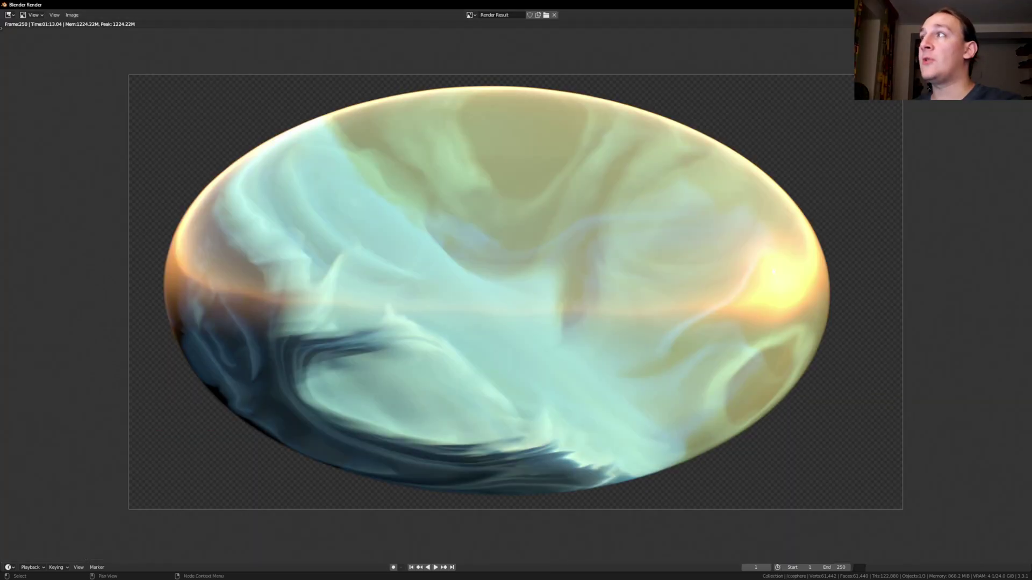
key(Escape)
- In the Video Editing workspace, add all rendered images from the Rendered_Images folder to the sequencer as an image sequence
click(439, 5)
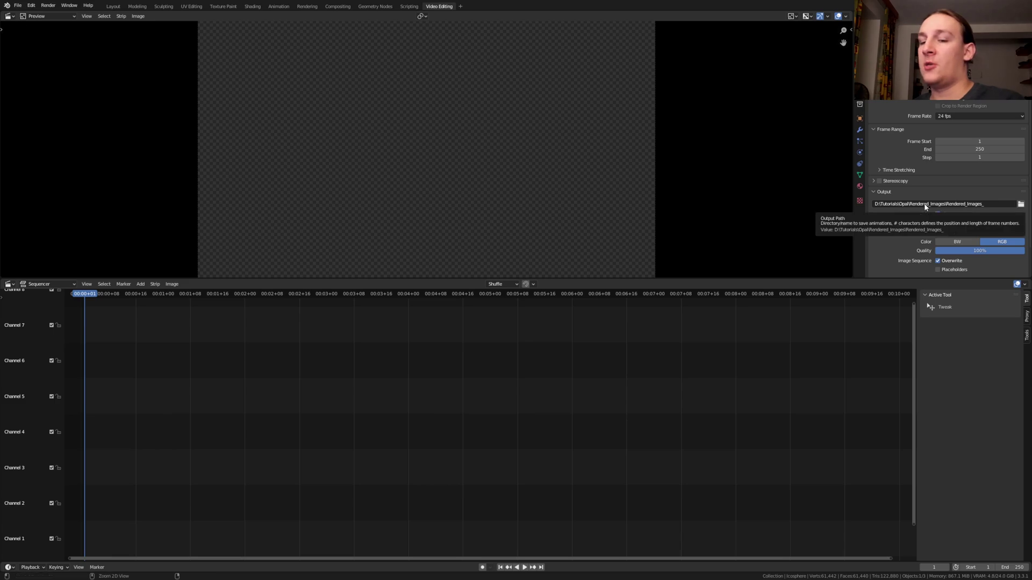
key(shift+a)
mouse_move(525, 393)
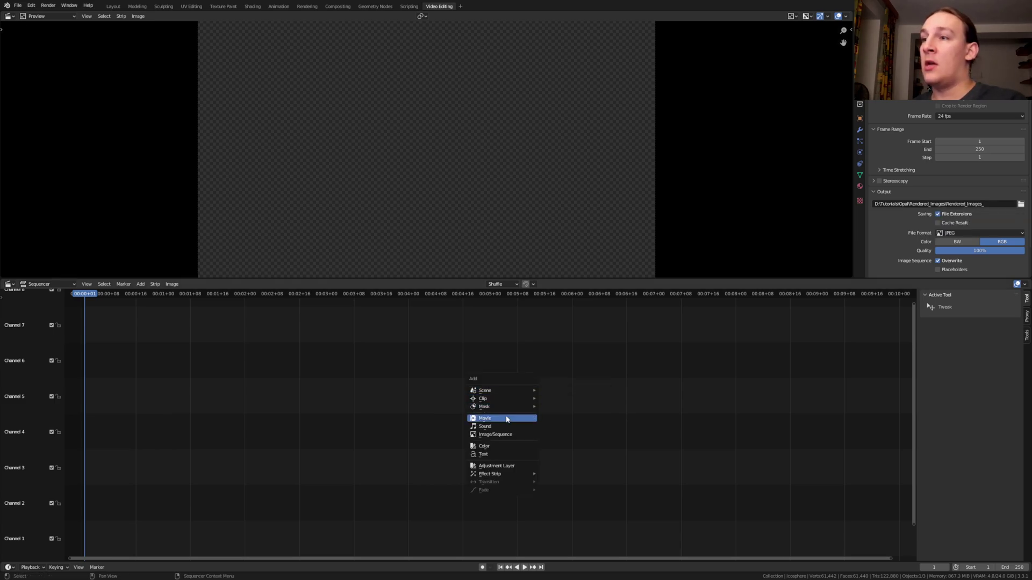
click(505, 435)
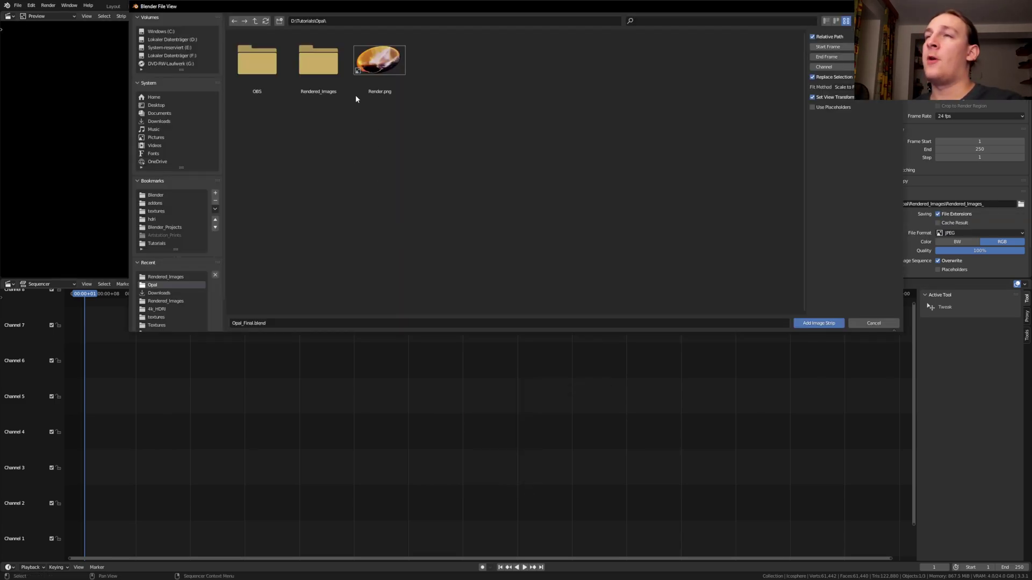
double_click(334, 62)
key(a)
key(Return)
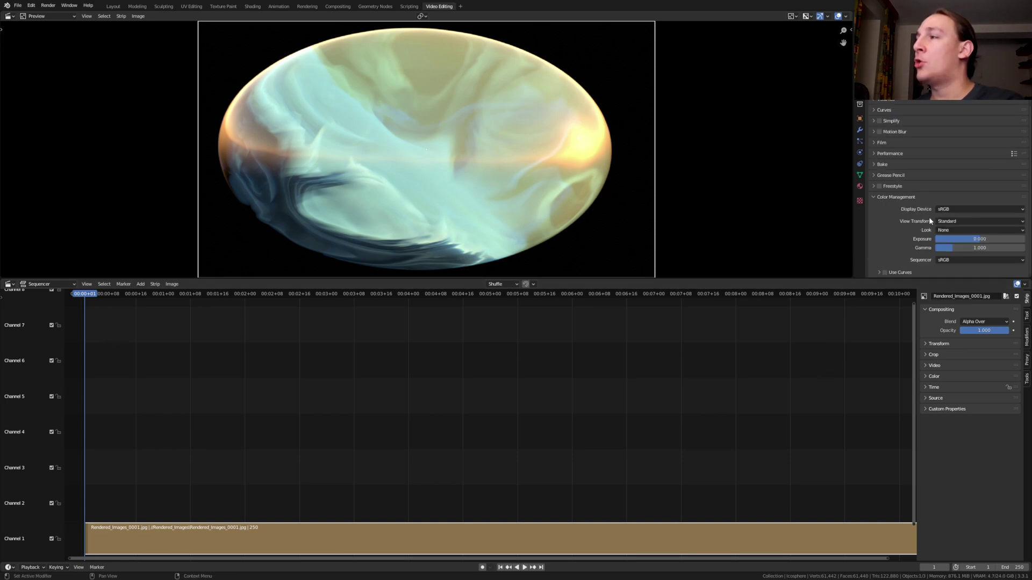
- Set the color management view transform to Filmic and the look to Very High Contrast
click(946, 221)
click(947, 240)
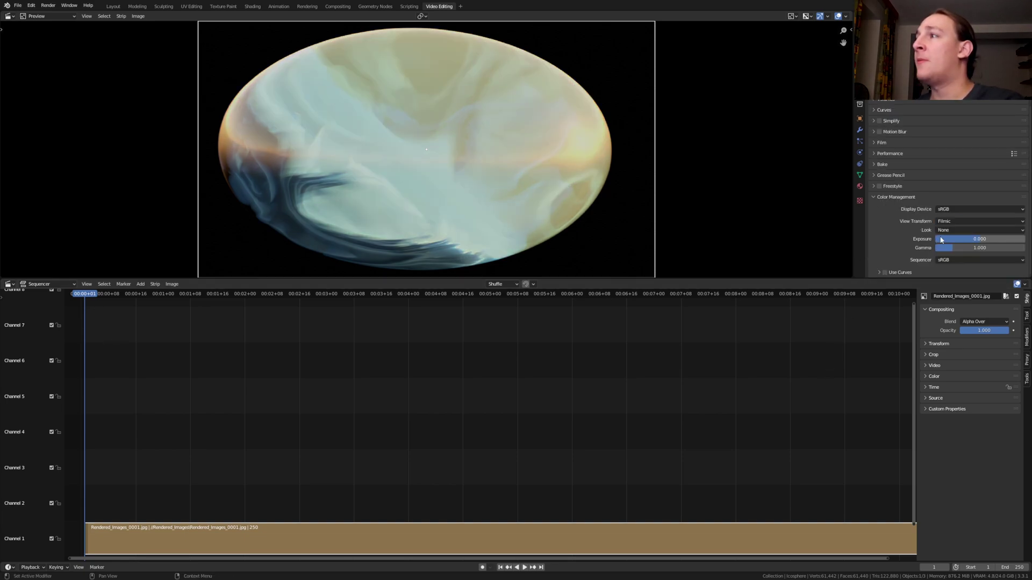
click(955, 230)
click(954, 249)
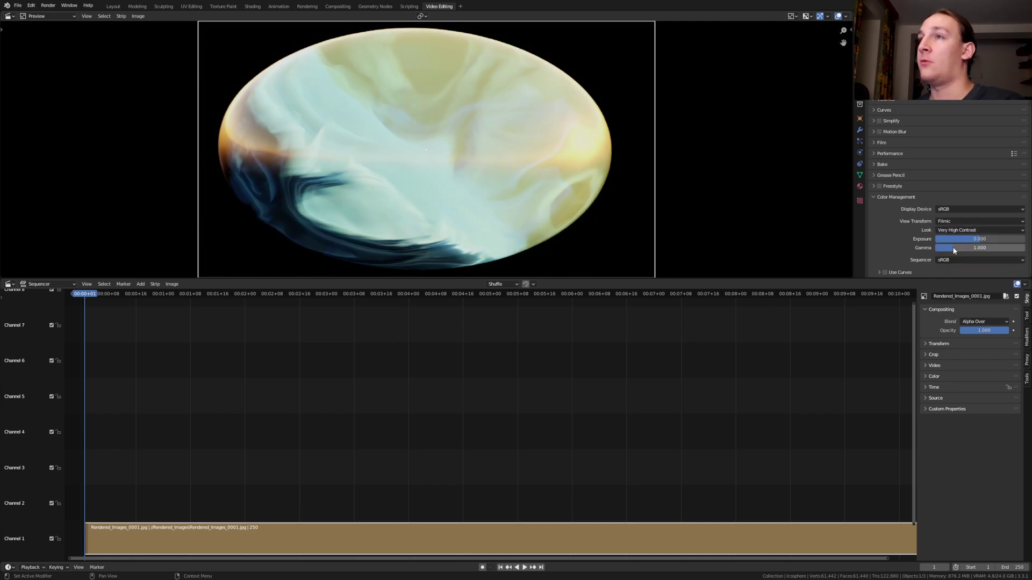
- Change the output file format to FFmpeg Video with an MPEG-4 container
click(859, 129)
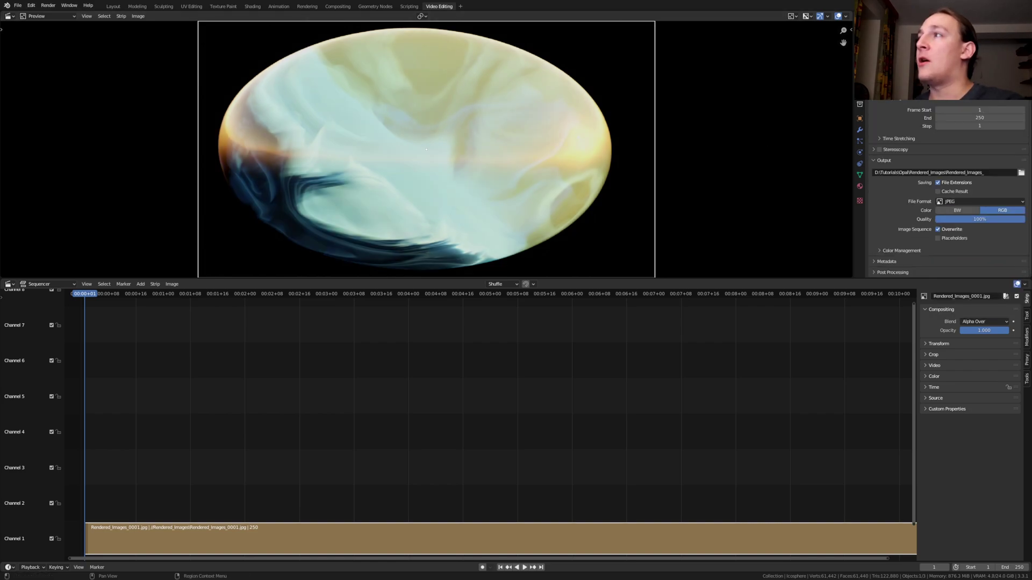
click(946, 202)
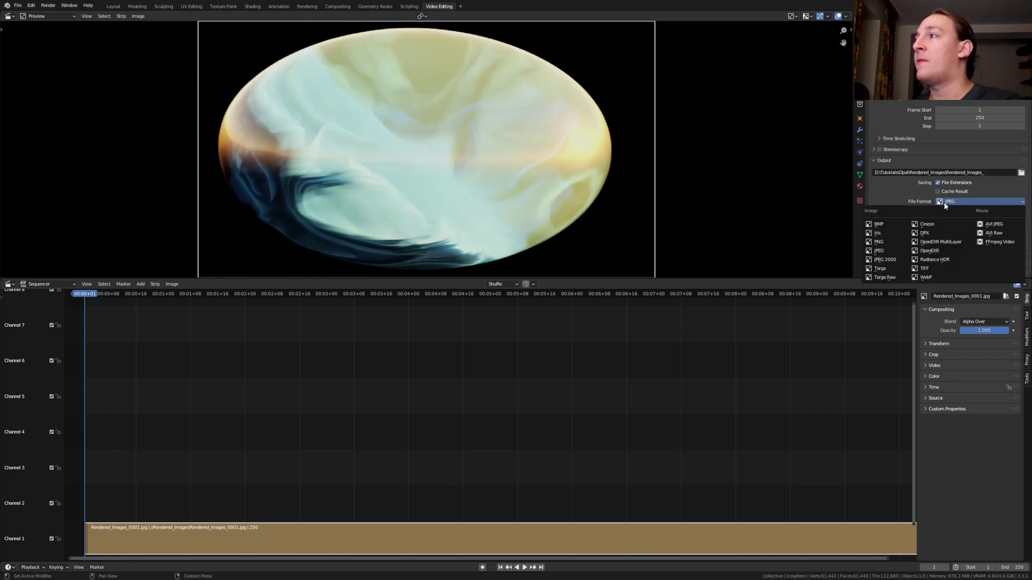
click(988, 243)
scroll(903, 248, down, 1)
click(961, 230)
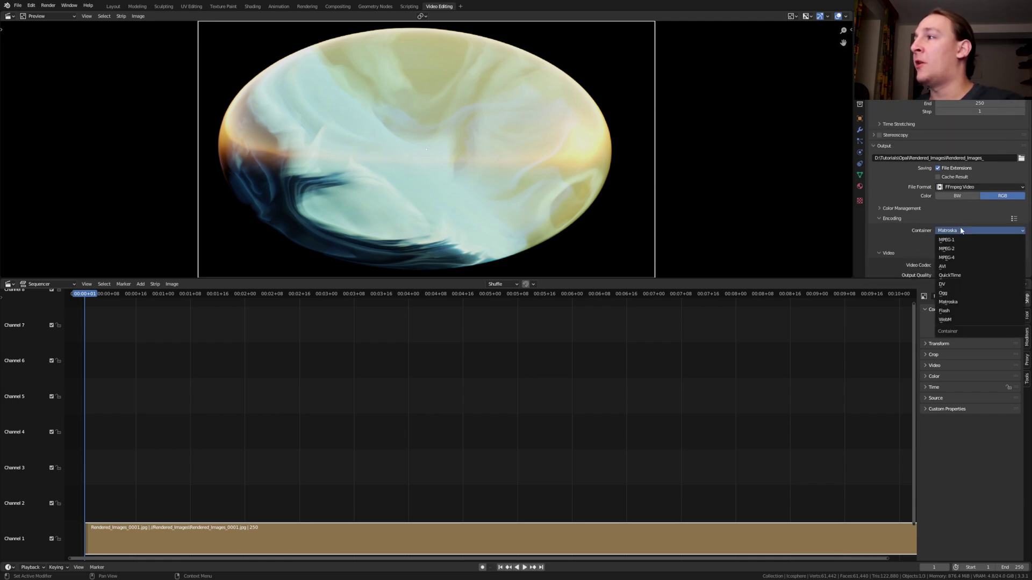
click(959, 258)
- Set the video's output quality to High Quality and save the file
scroll(959, 257, down, 2)
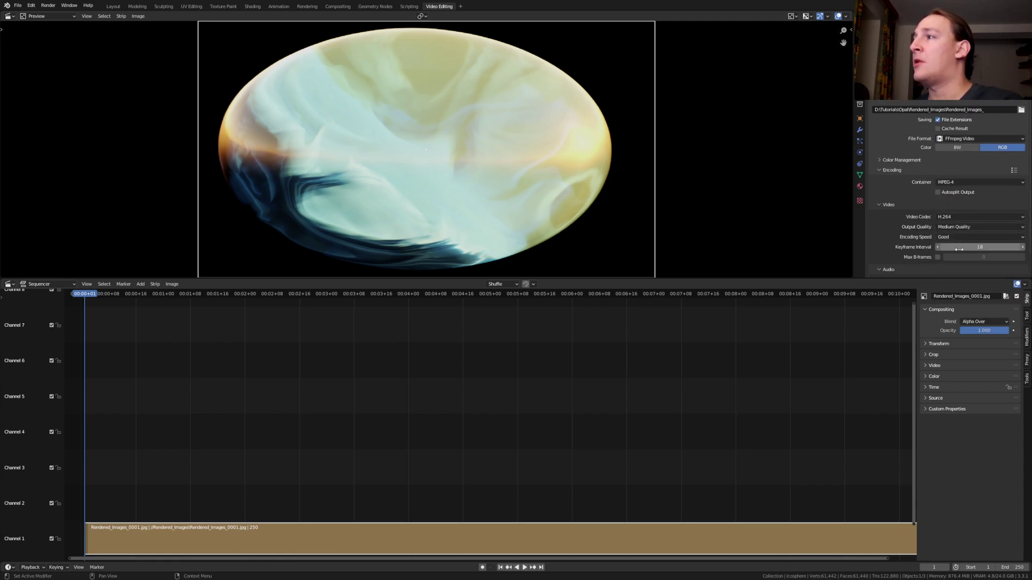
click(966, 229)
click(966, 264)
key(ctrl+s)
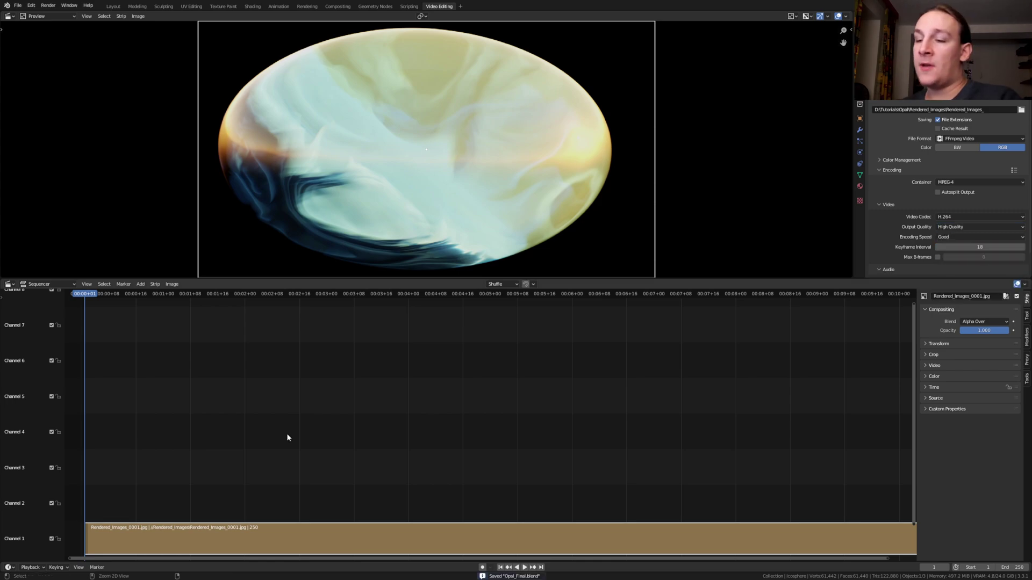